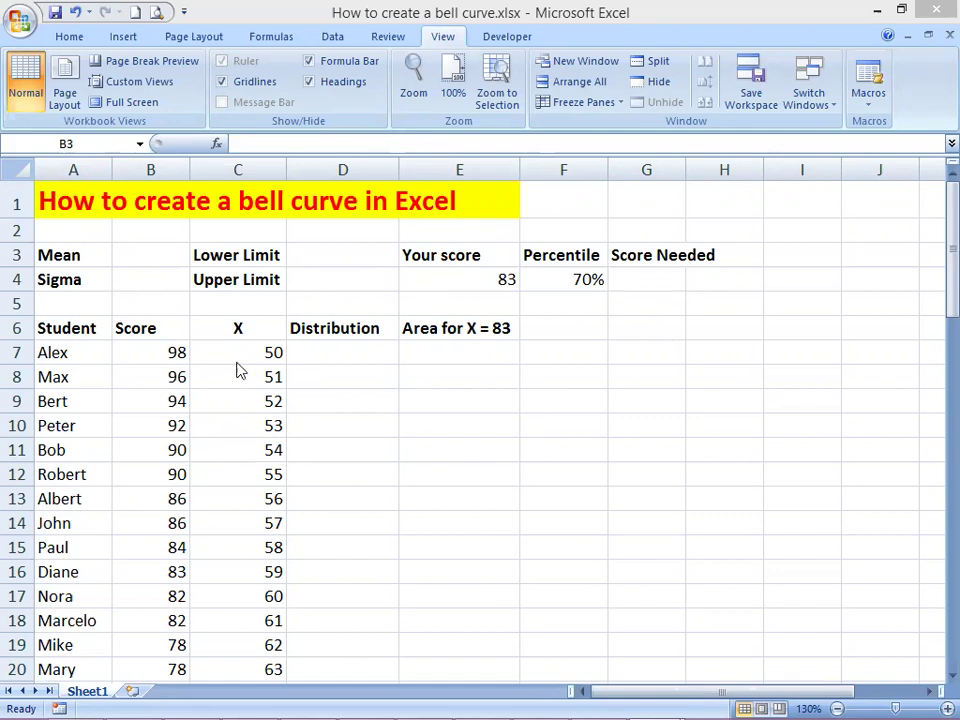
Step: Enter =AVERAGE(B7:B26) in B3 beside Mean, giving 82.55
click(143, 260)
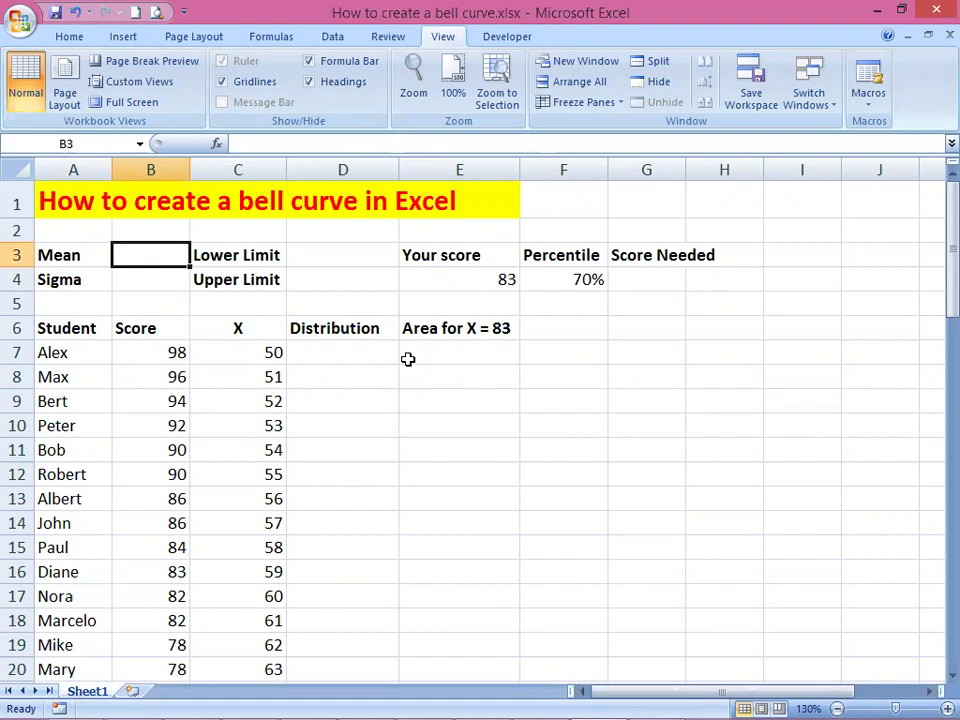
text(=)
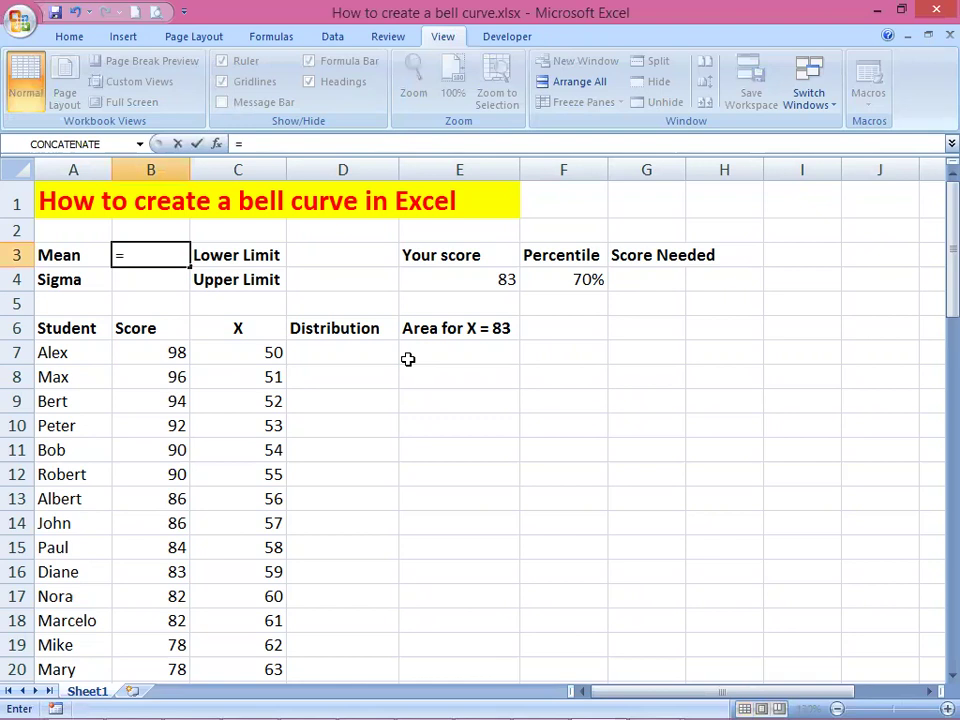
text(aver)
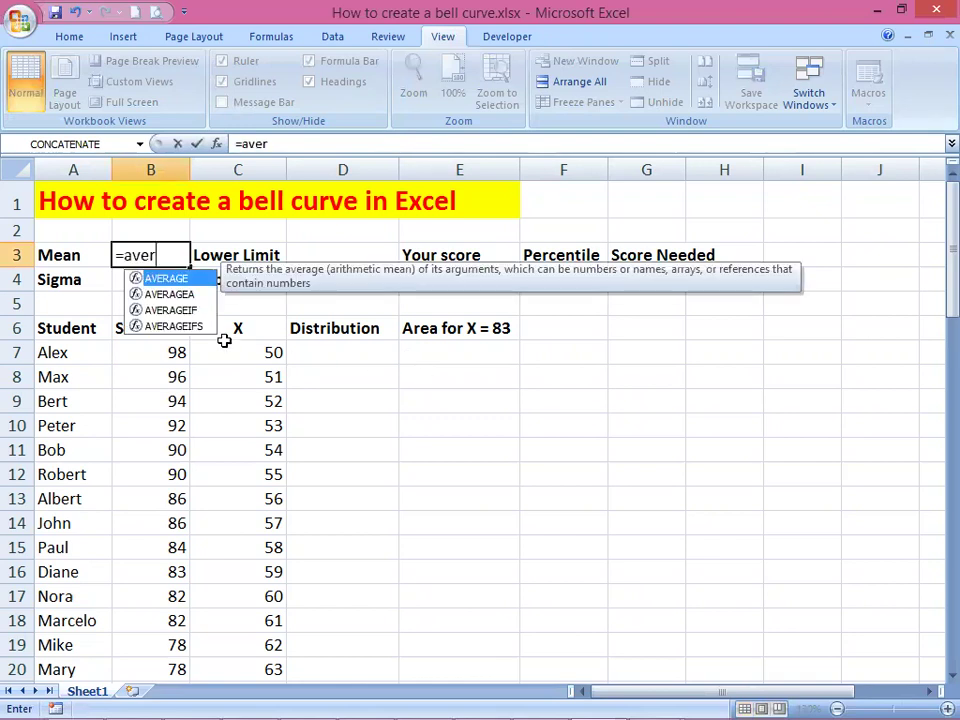
double_click(170, 279)
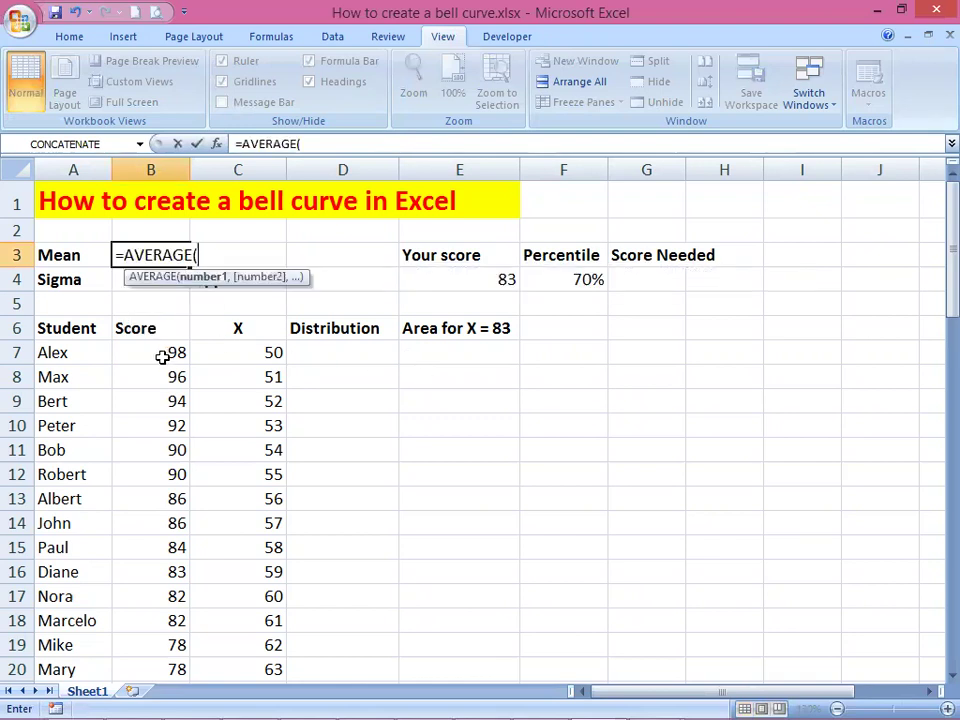
drag(161, 356, 176, 380)
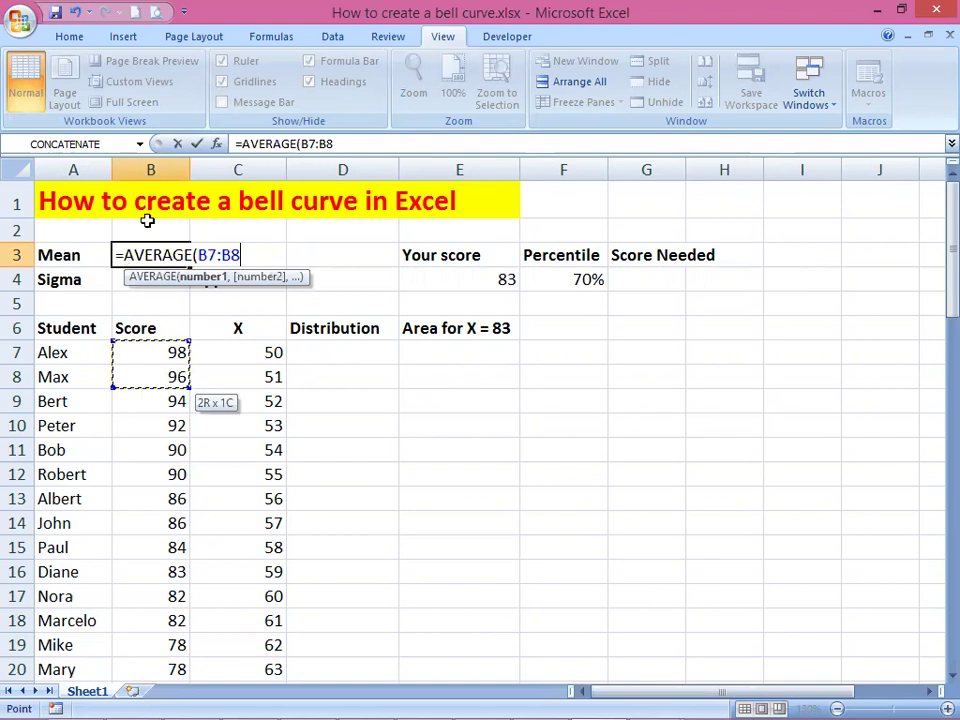
drag(146, 167, 146, 133)
drag(185, 500, 185, 507)
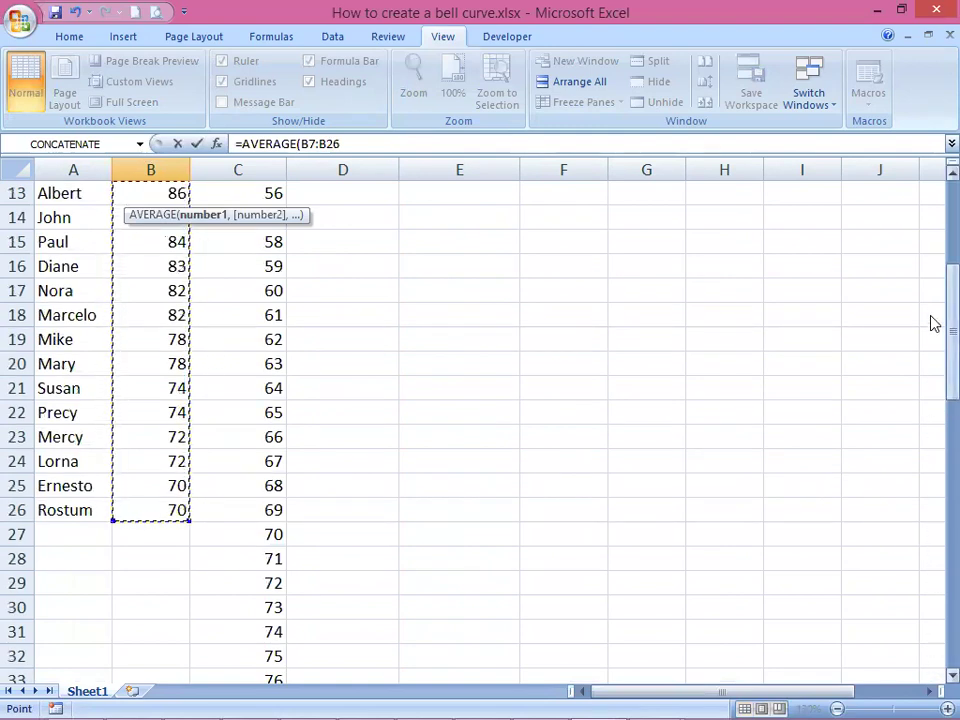
drag(944, 324, 944, 185)
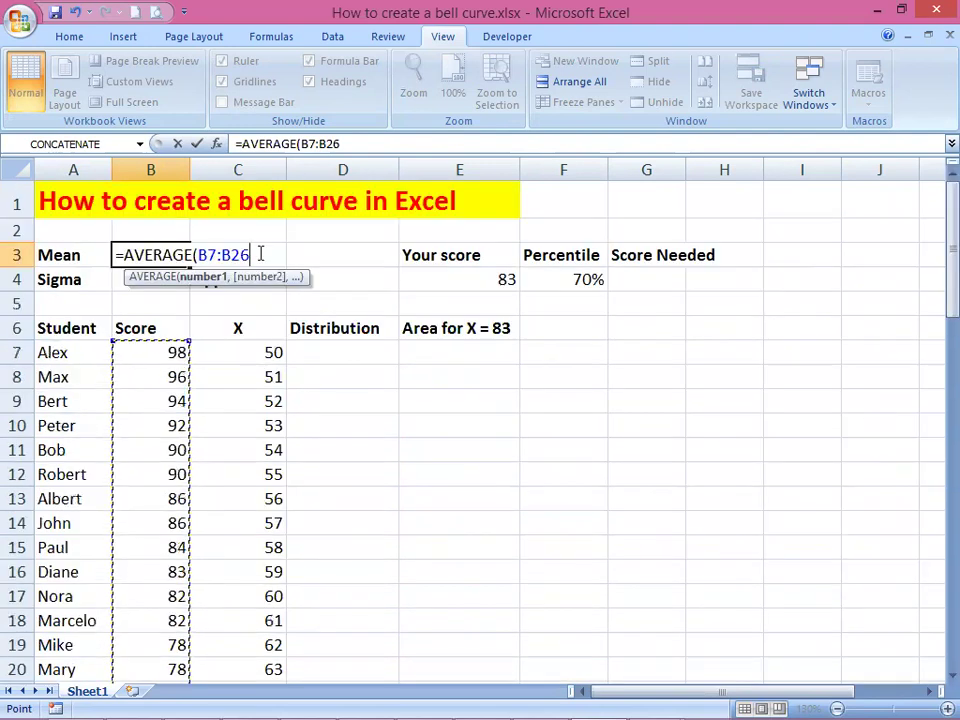
text())
key(Return)
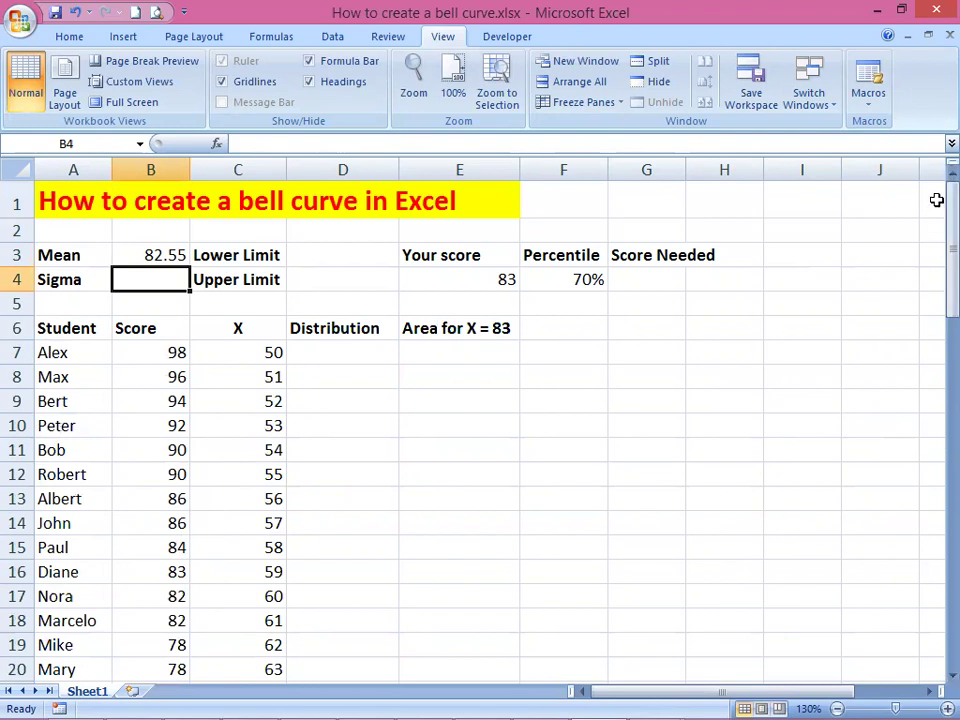
click(259, 358)
click(265, 400)
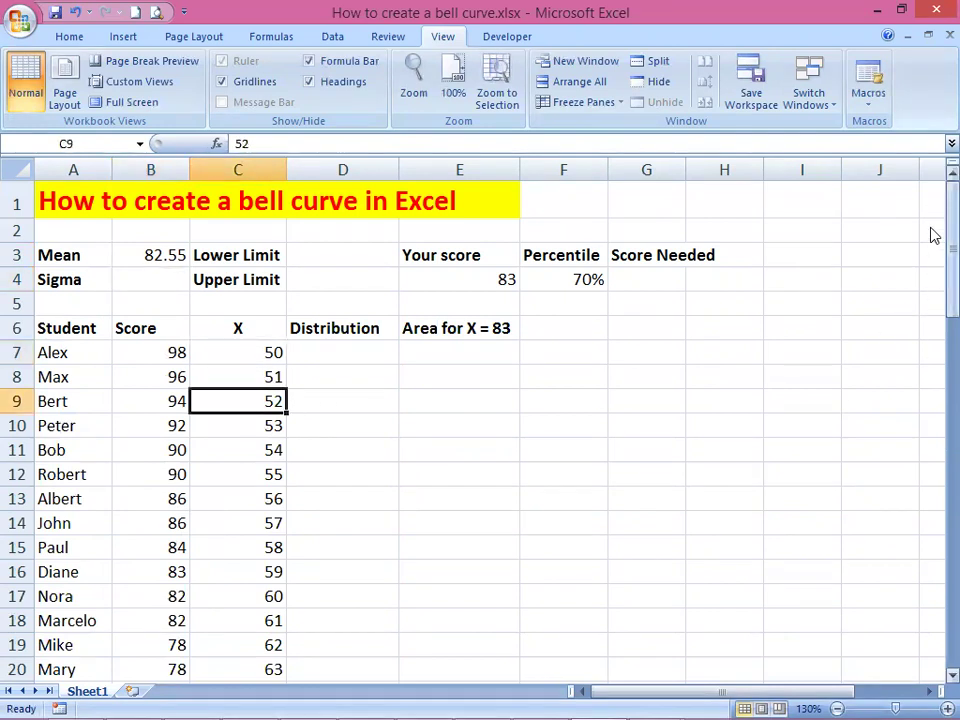
drag(934, 238, 934, 150)
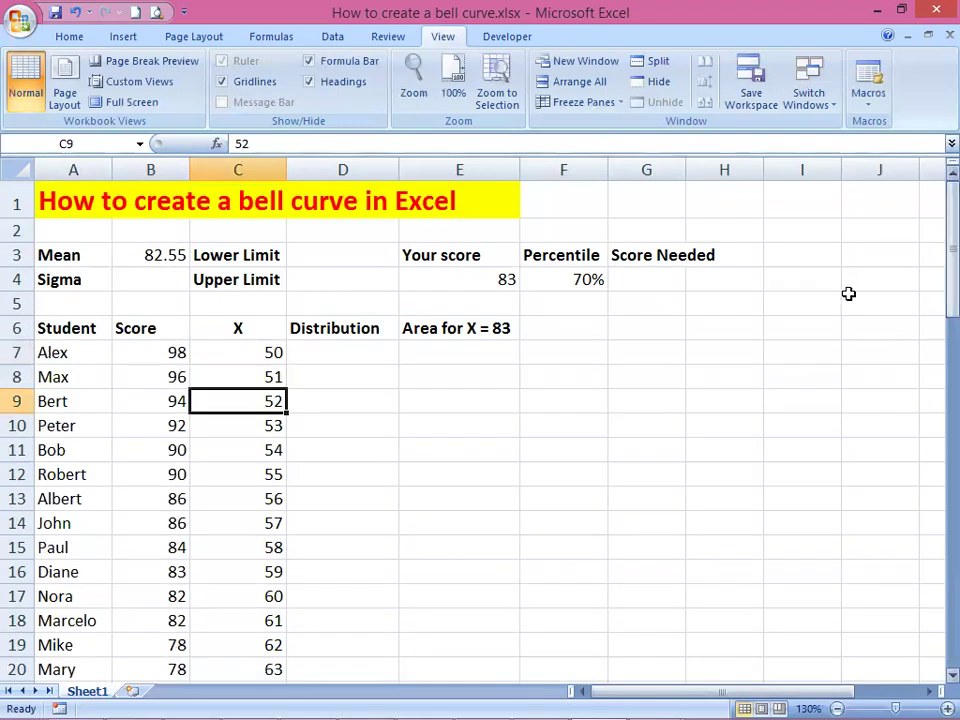
click(138, 278)
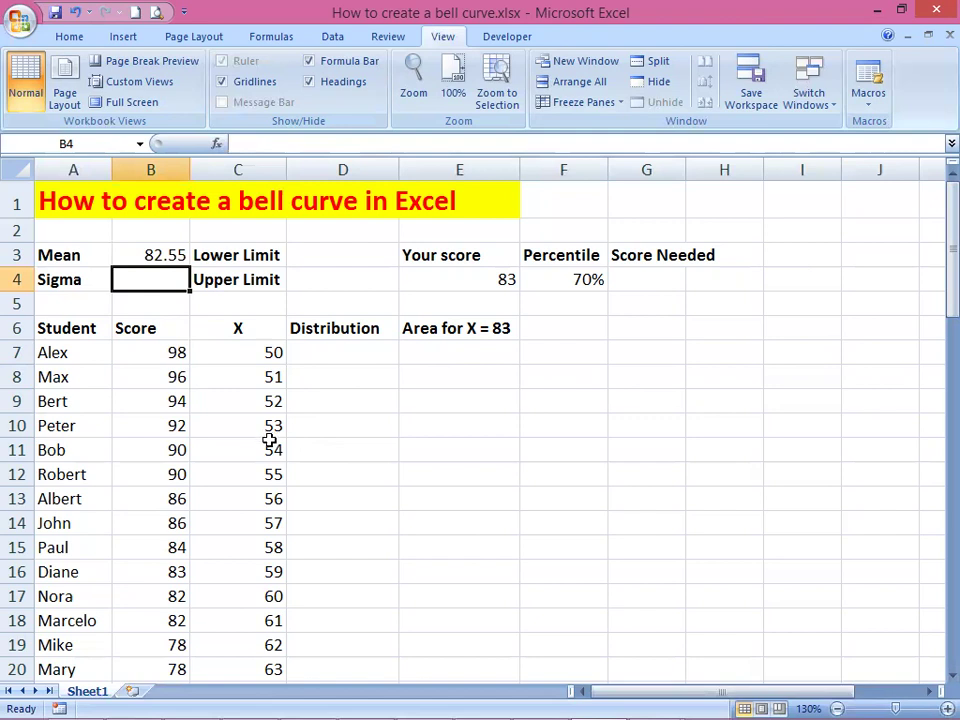
Step: Enter =STDEV(B7:B26) in B4 beside Sigma, giving 8.89
text(=)
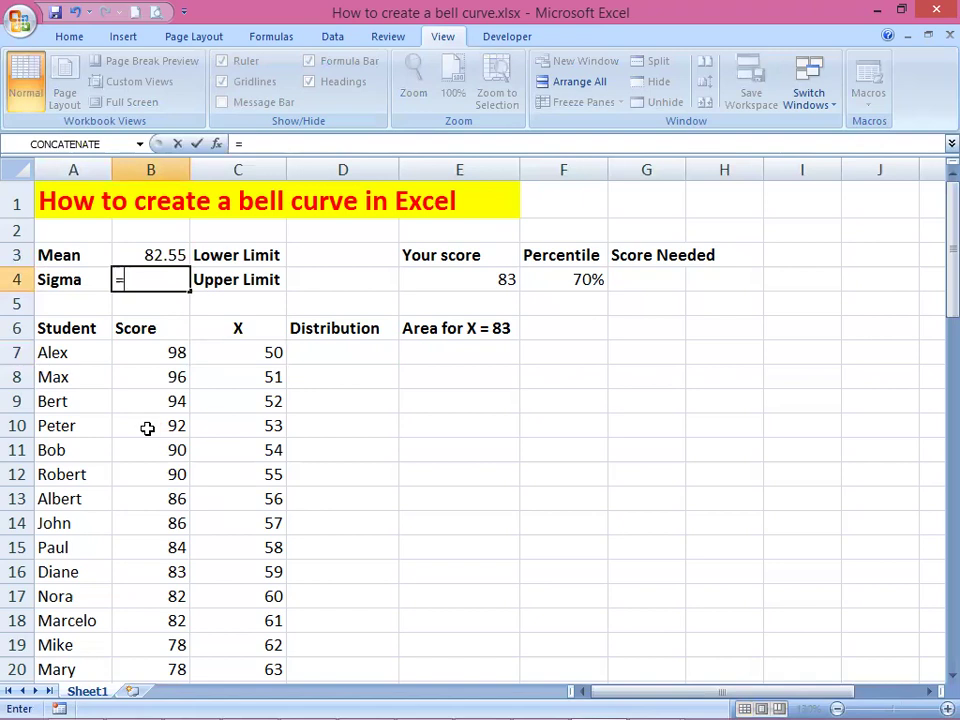
text(st)
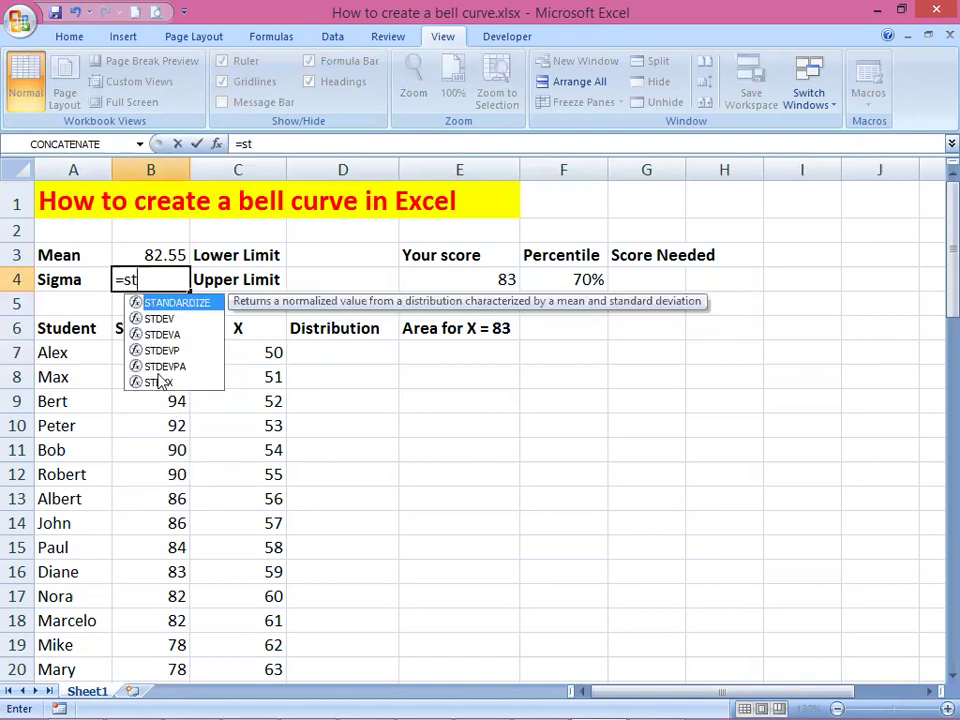
click(195, 319)
double_click(195, 319)
click(158, 353)
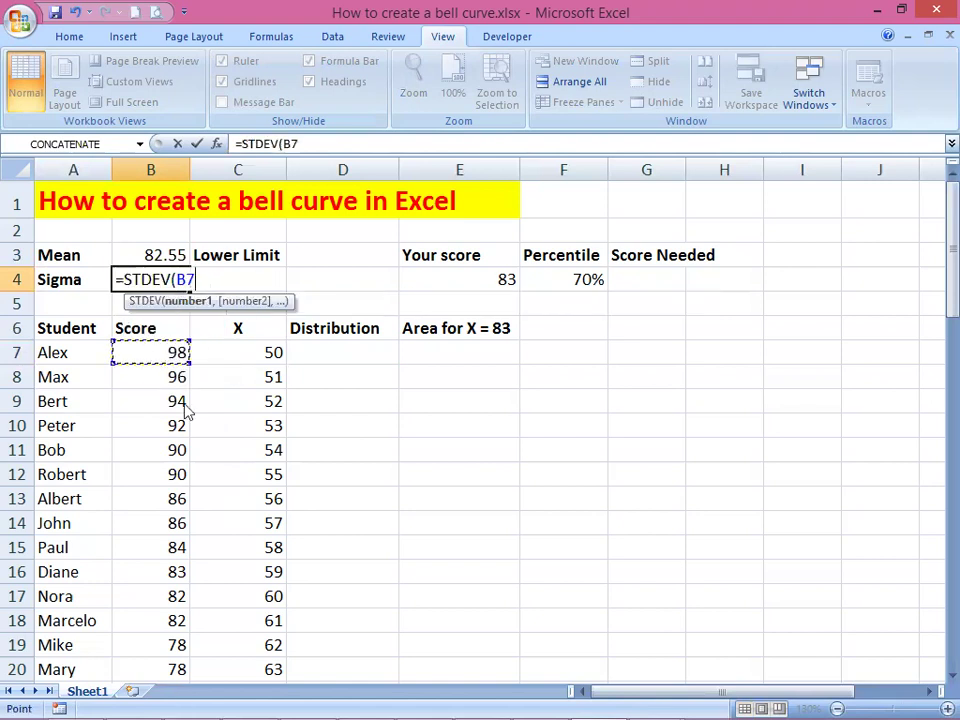
key(ctrl+shift+Down)
scroll(482, 429, up, 3)
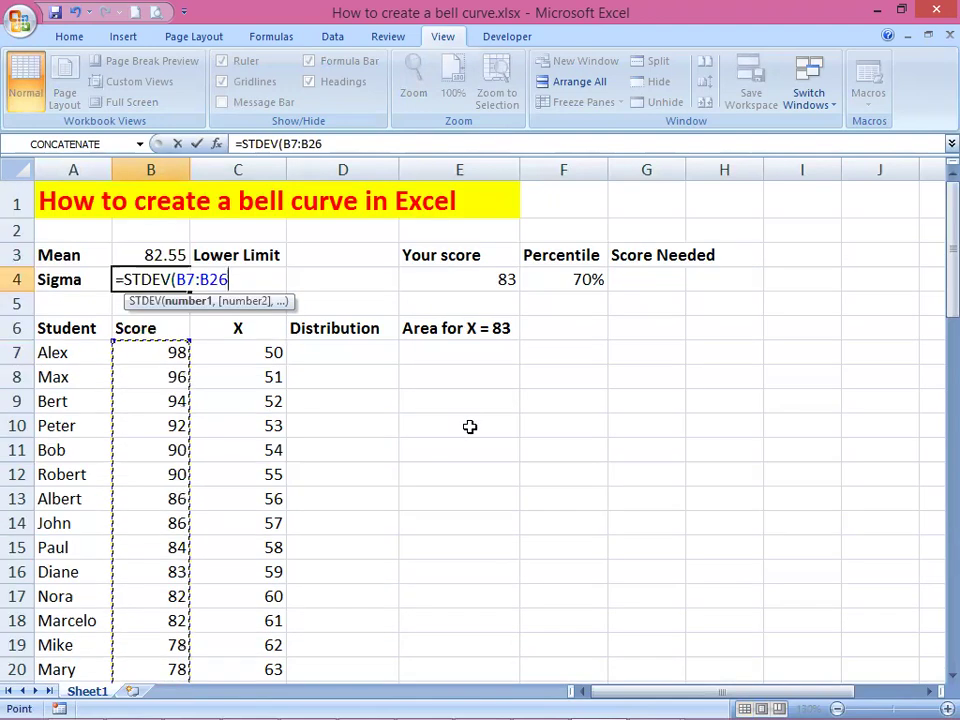
text())
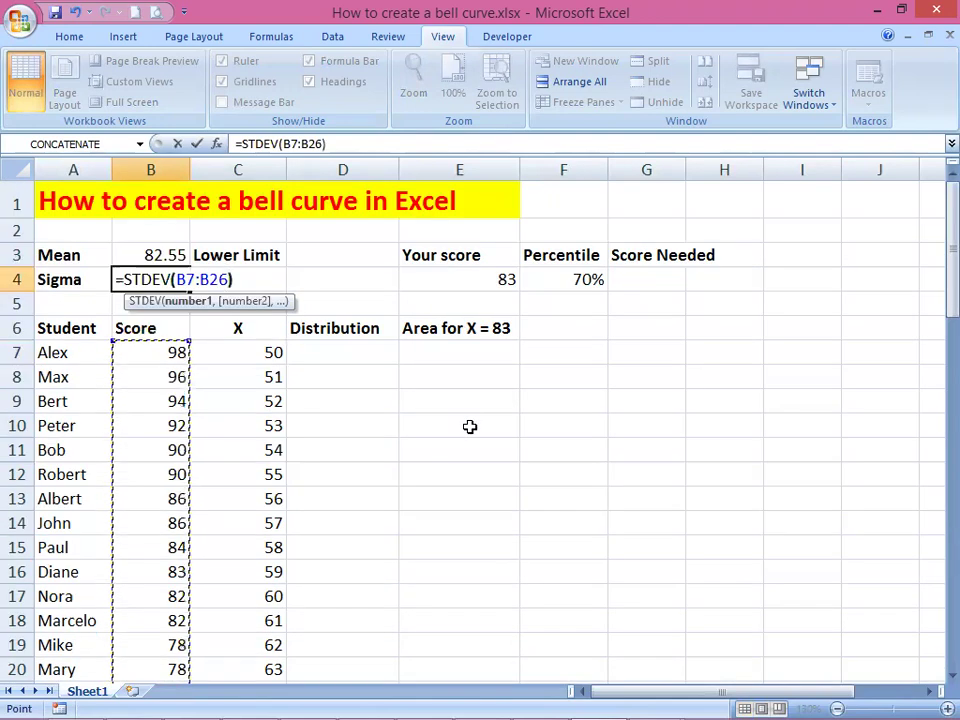
key(Return)
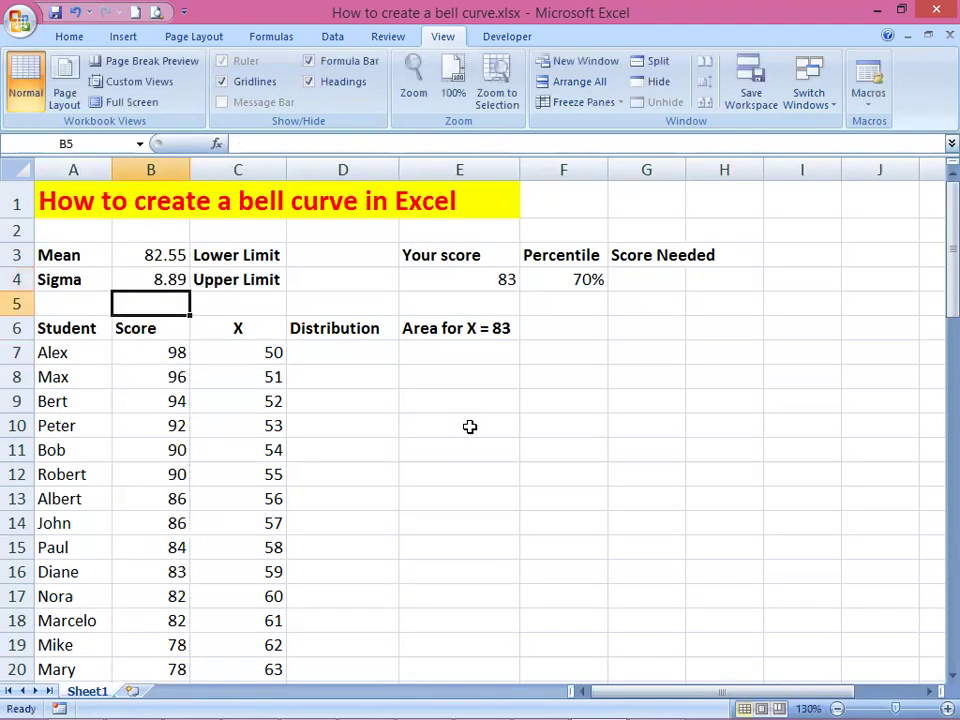
Step: Set the Lower Limit to =$B$3-3*$B$4, showing 55.87
click(323, 257)
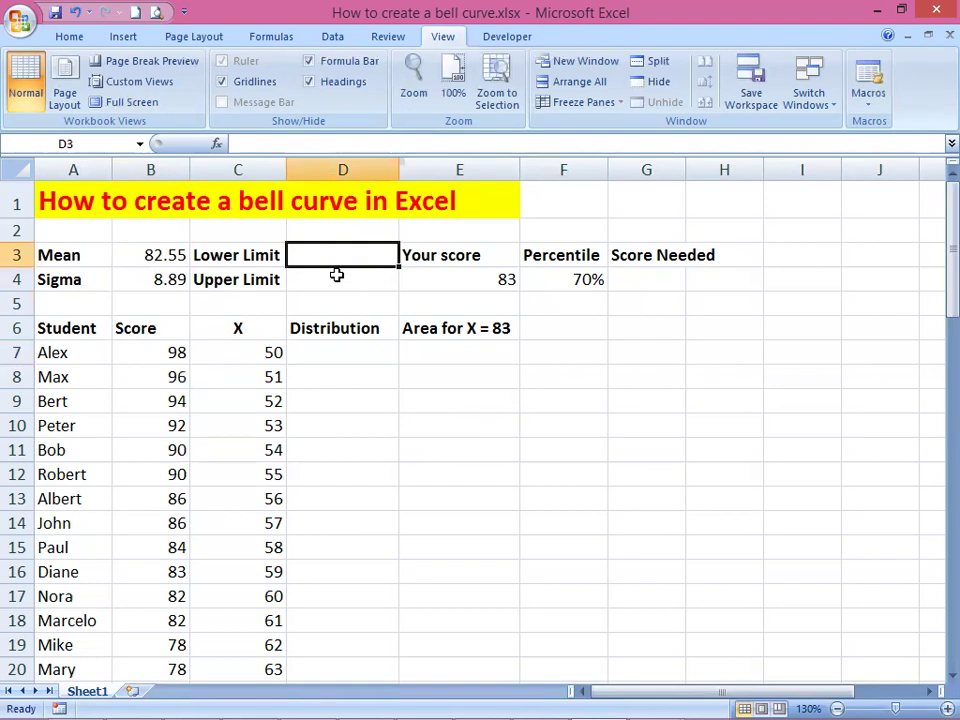
text(=)
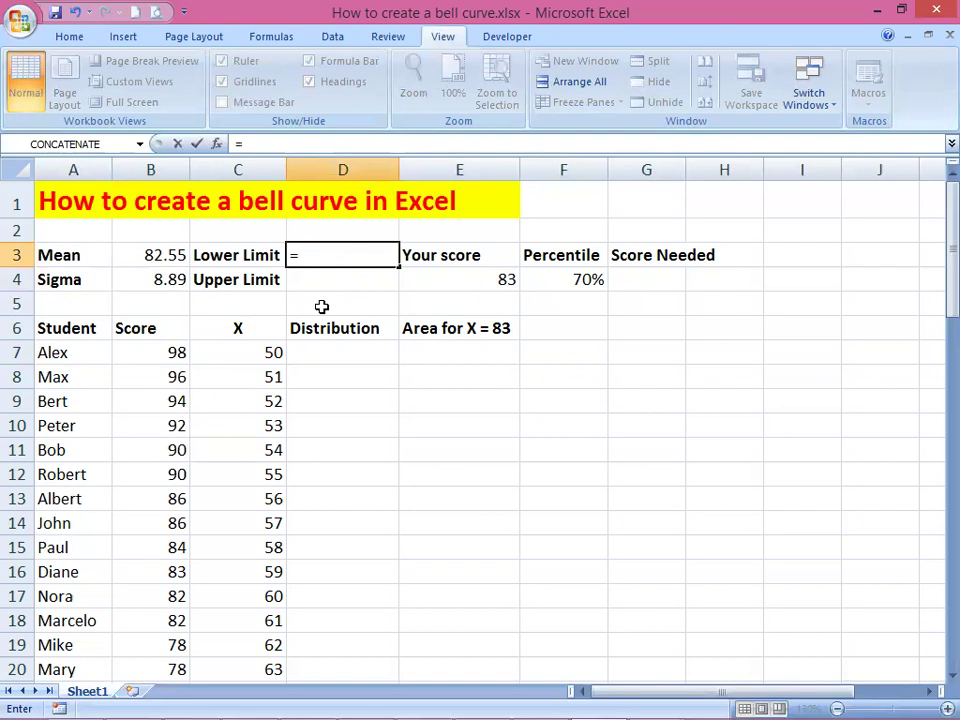
click(146, 256)
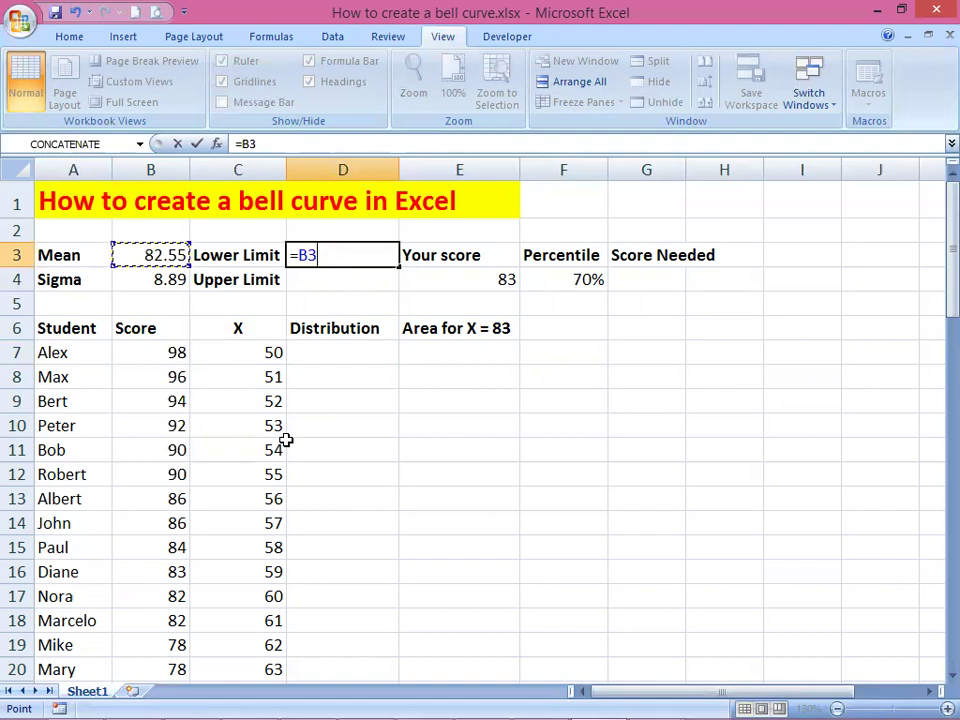
key(F4)
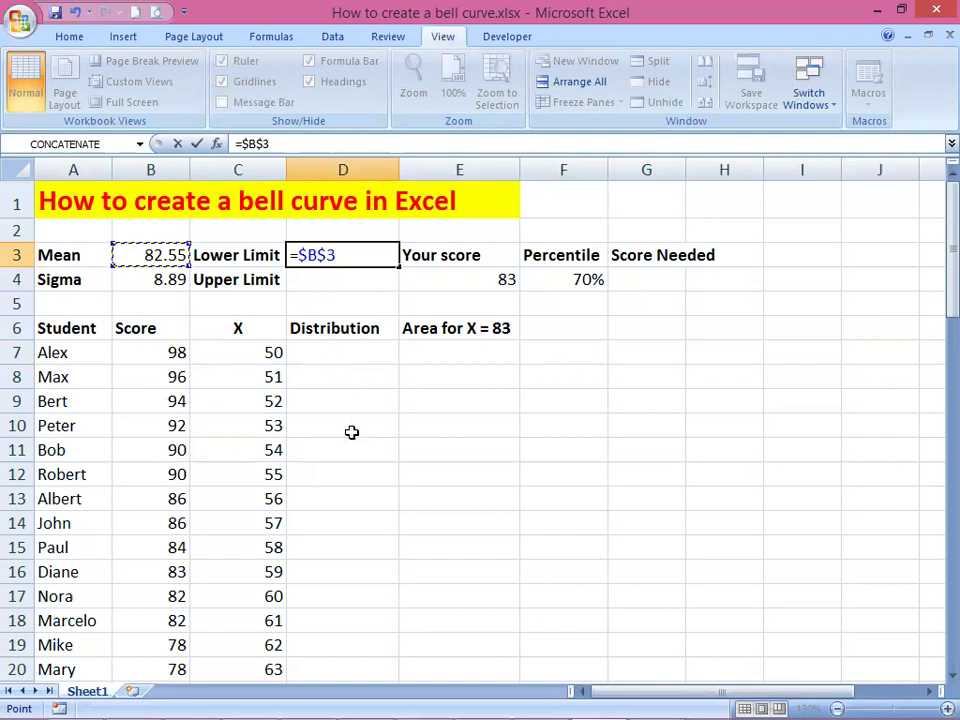
text(-3)
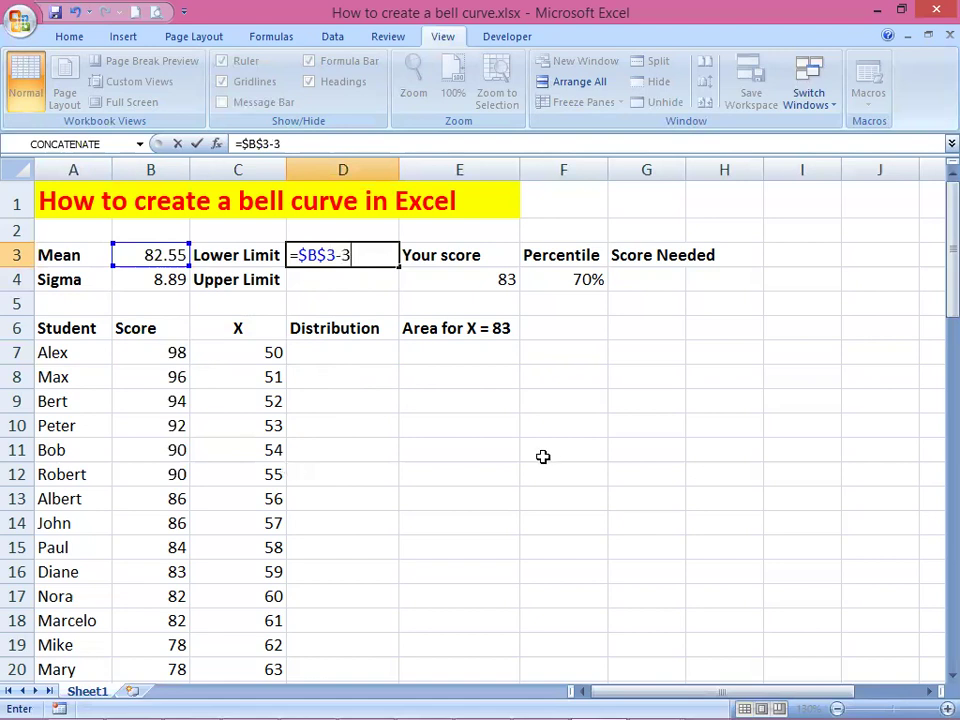
text(*)
click(143, 280)
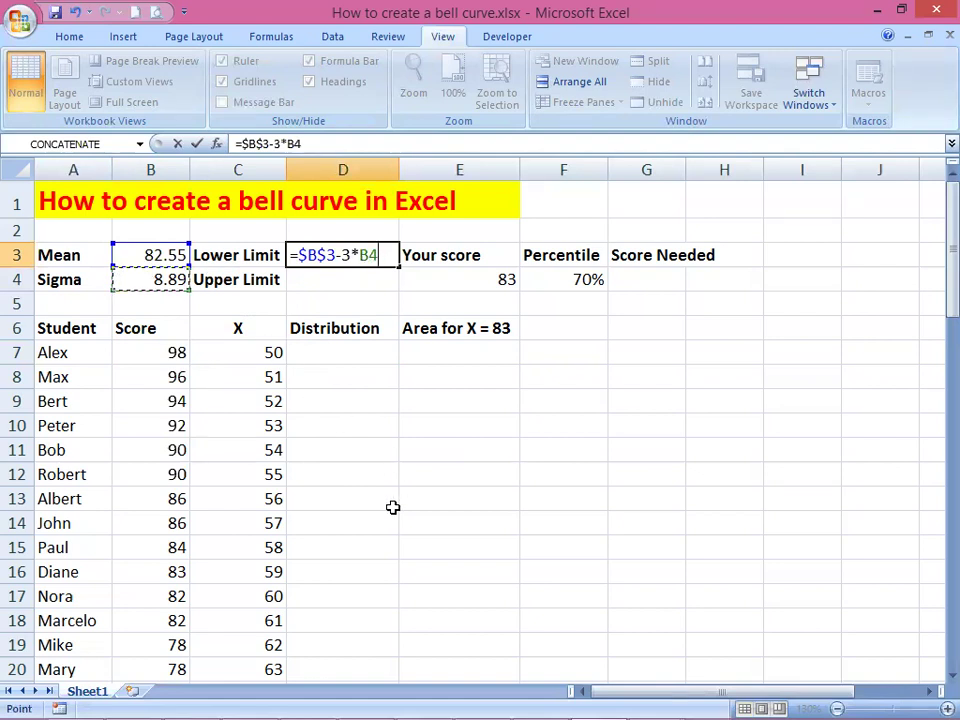
key(F4)
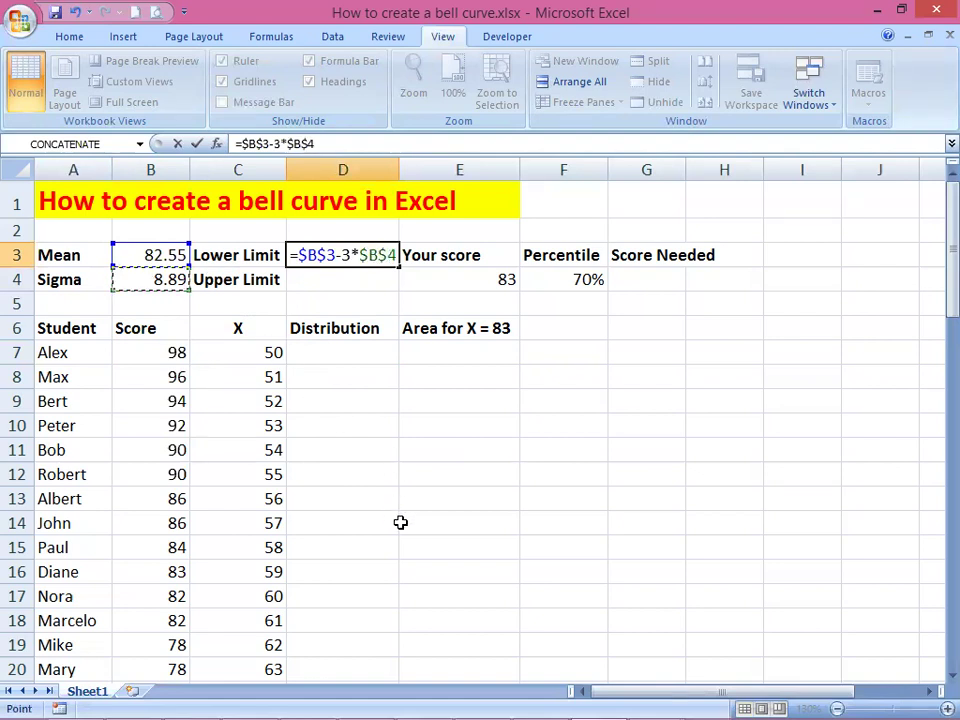
key(Return)
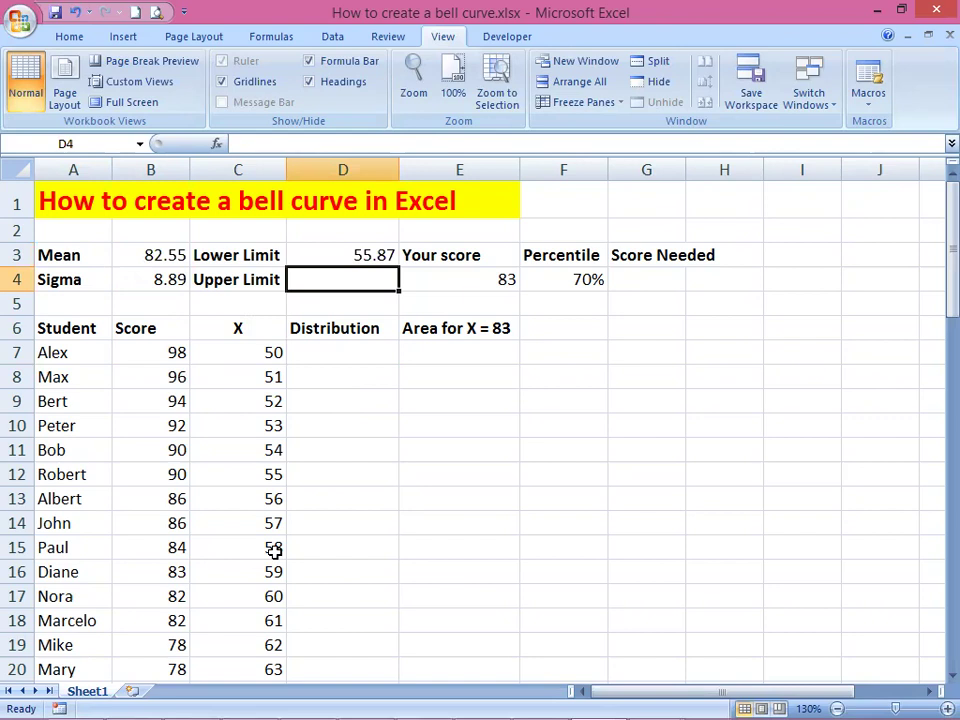
Step: Set the Upper Limit to =$B$3+3*$B$4, showing 109.23
text(=)
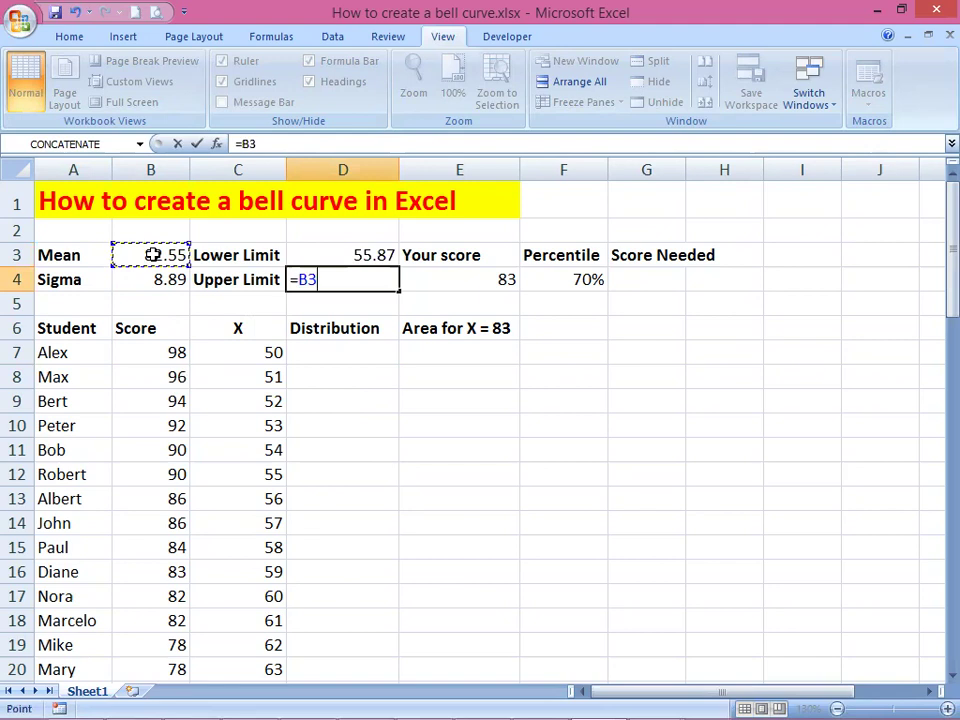
key(F4)
text(+3)
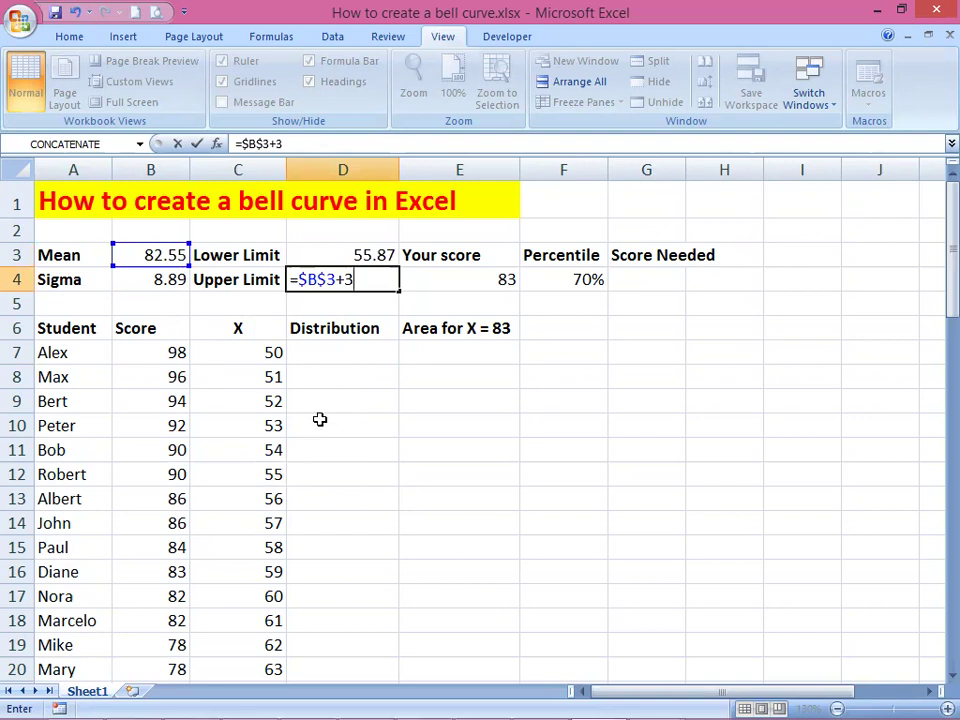
text(*)
click(142, 277)
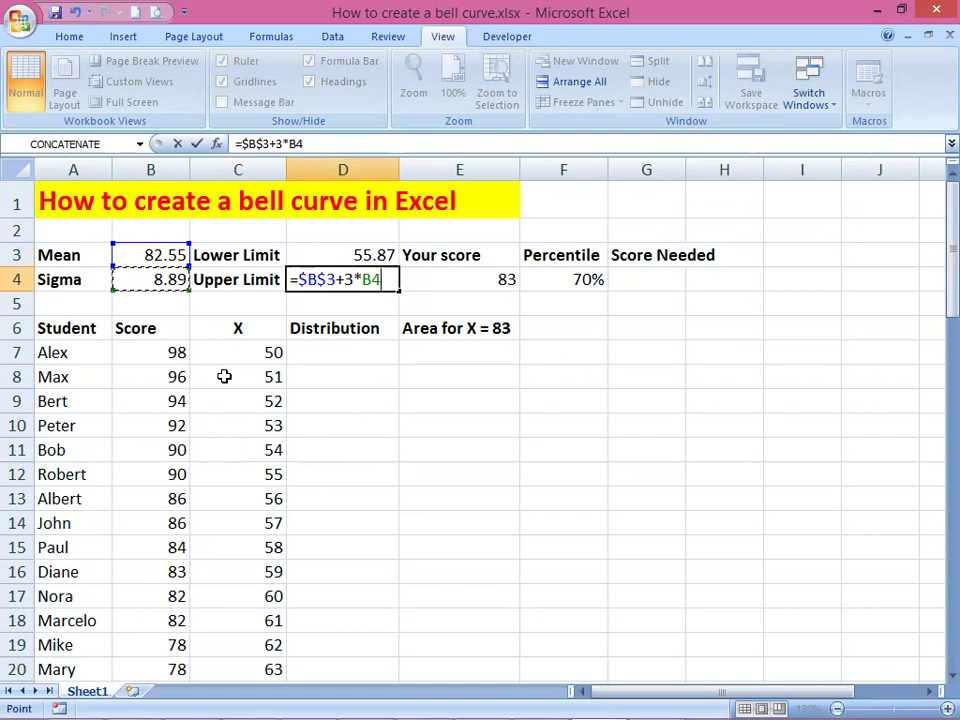
key(F4)
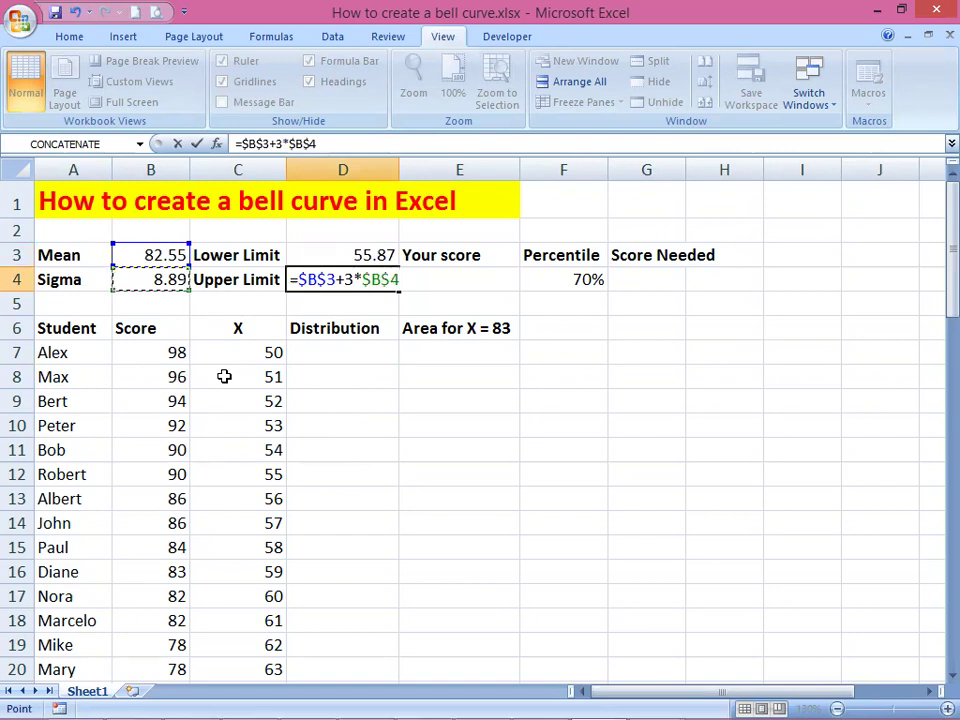
key(Return)
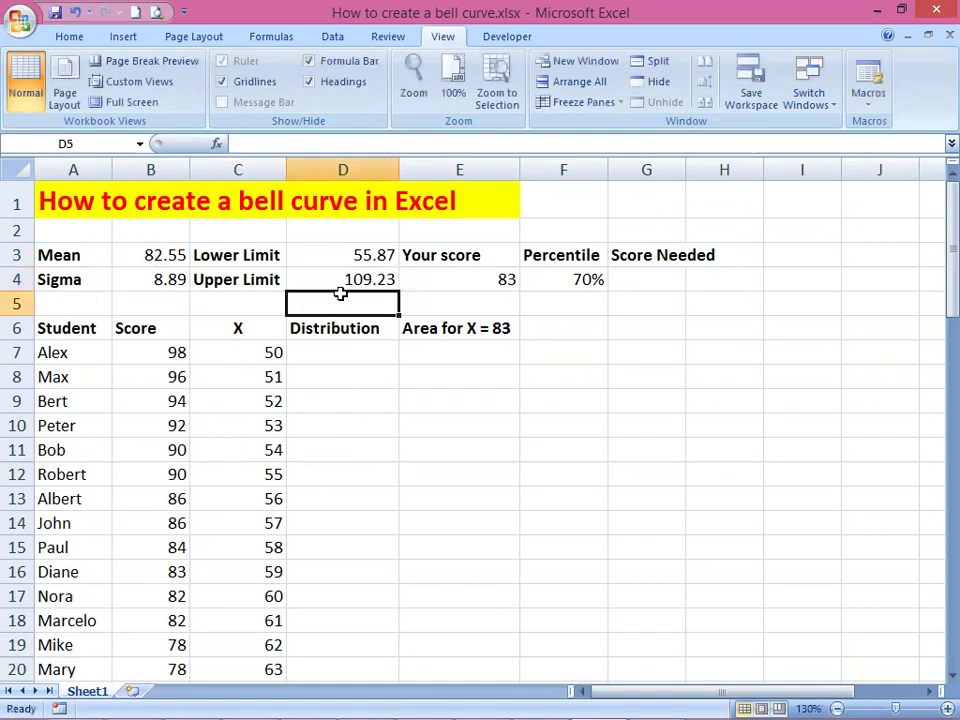
Step: Review the Lower Limit formula, the empty Score Needed cell, Your score 83 and the 70% percentile
click(350, 261)
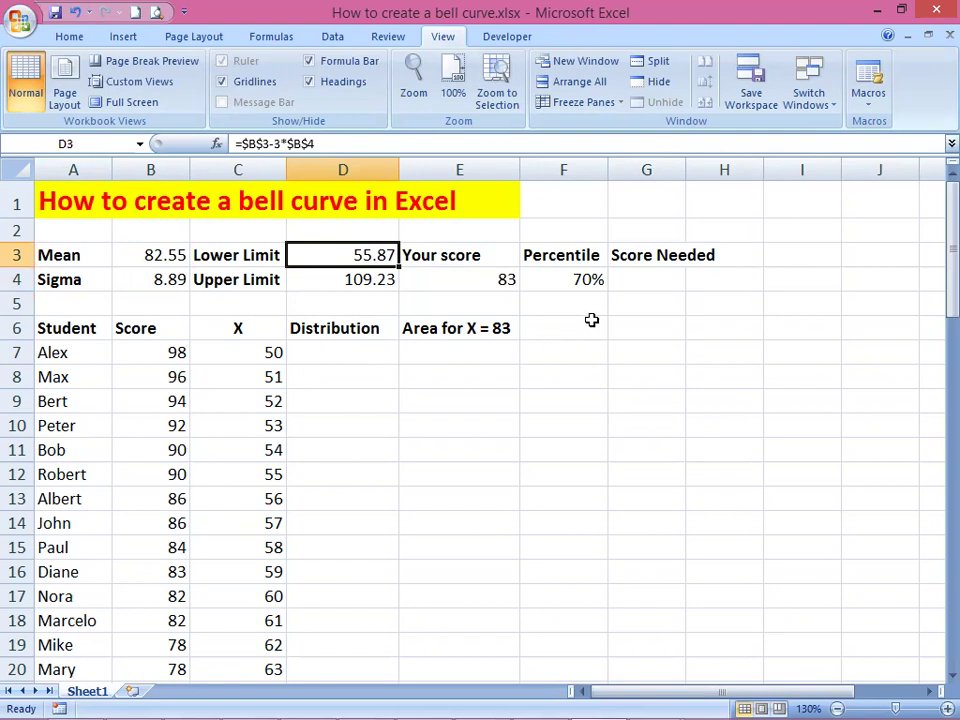
click(636, 282)
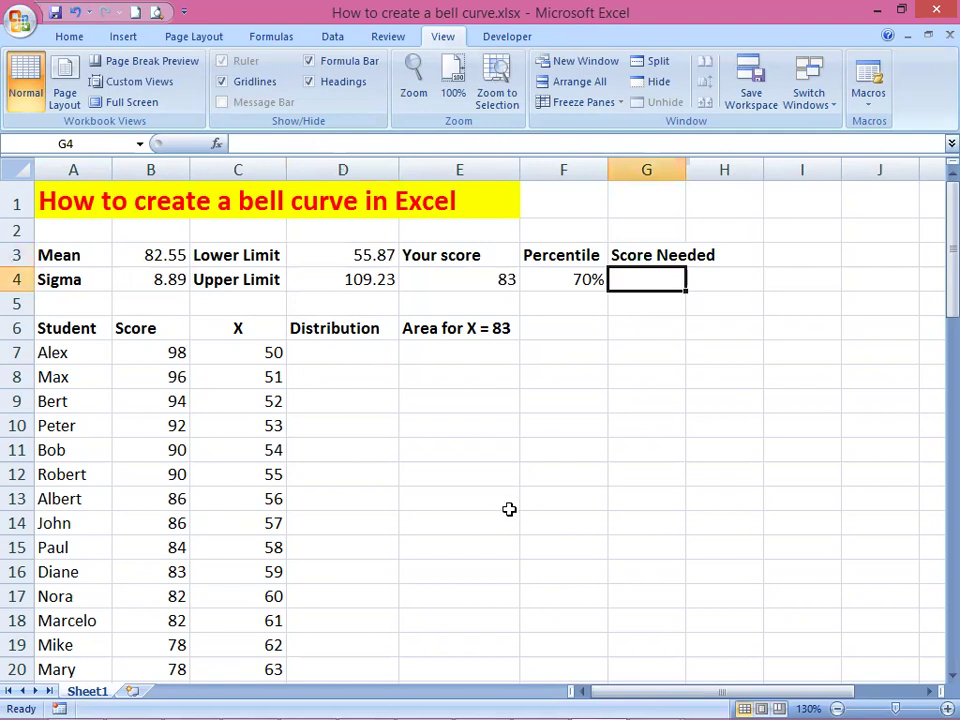
click(488, 276)
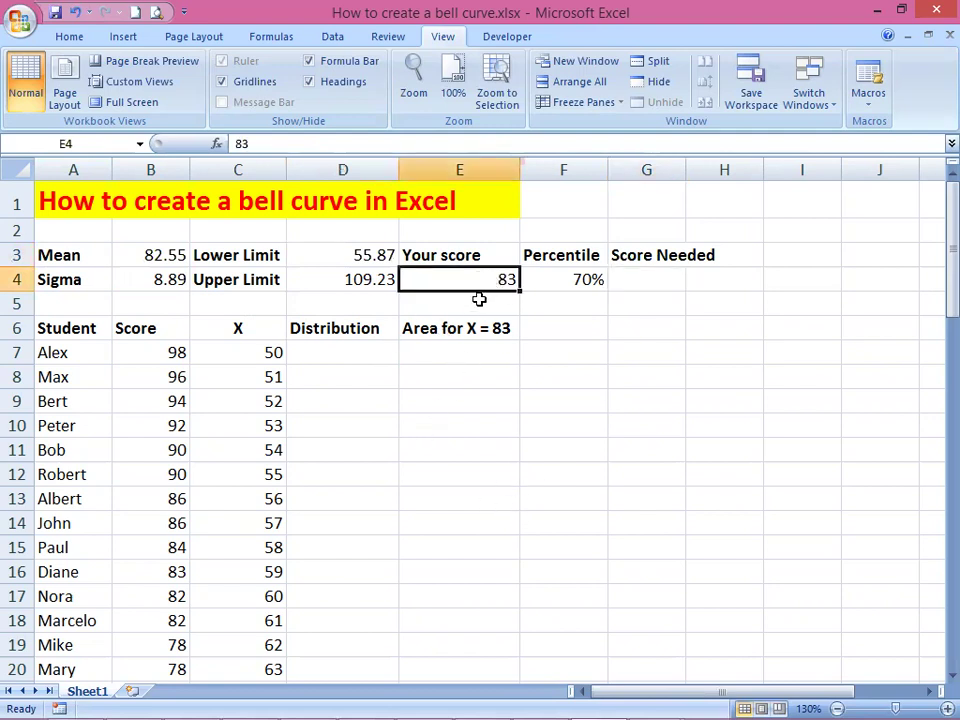
click(565, 283)
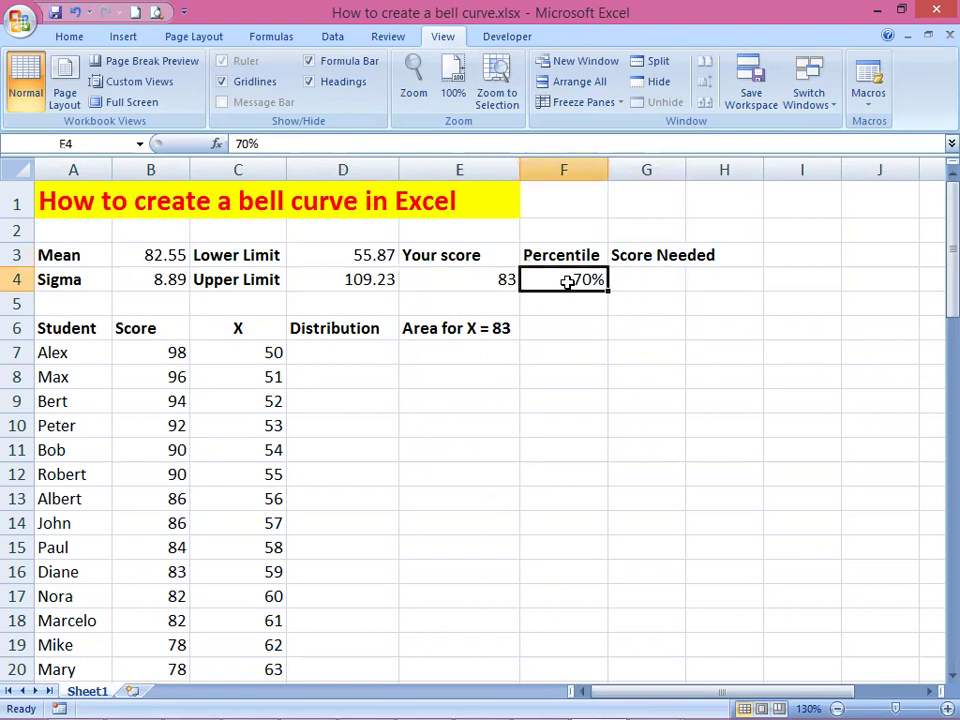
Step: Start a NORMINV formula in Score Needed using the 70% percentile and the absolute mean $B$3
click(642, 279)
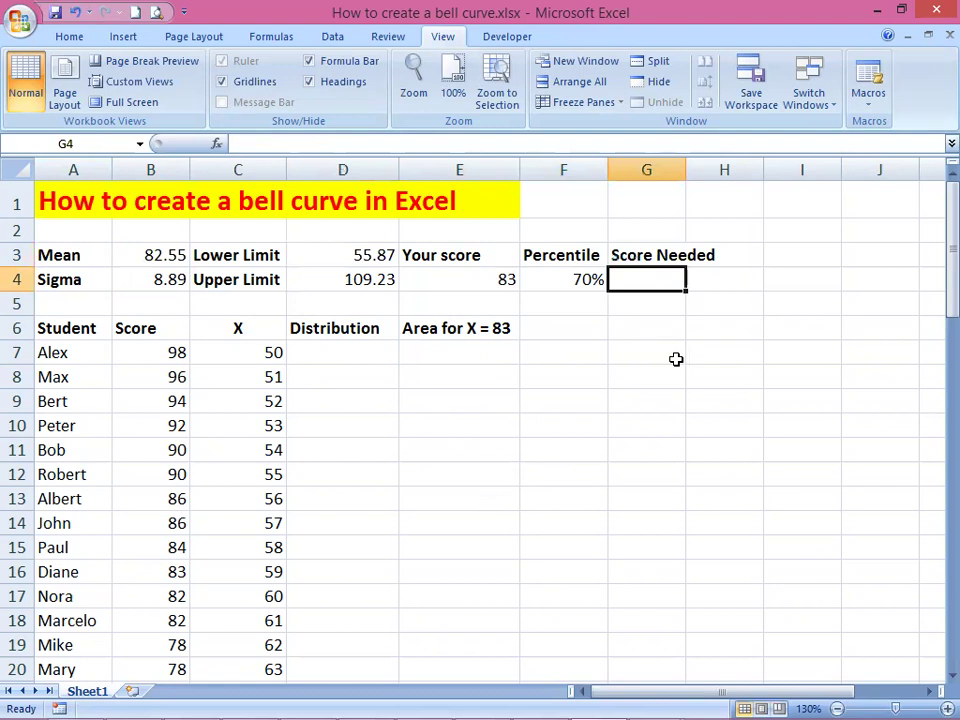
text(=)
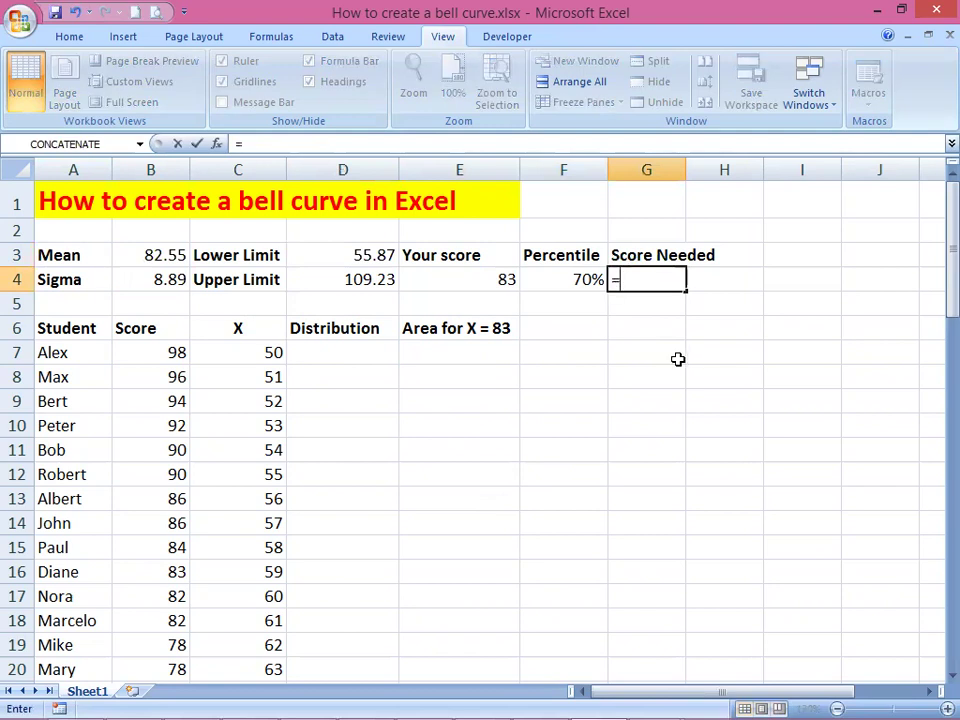
text(nor)
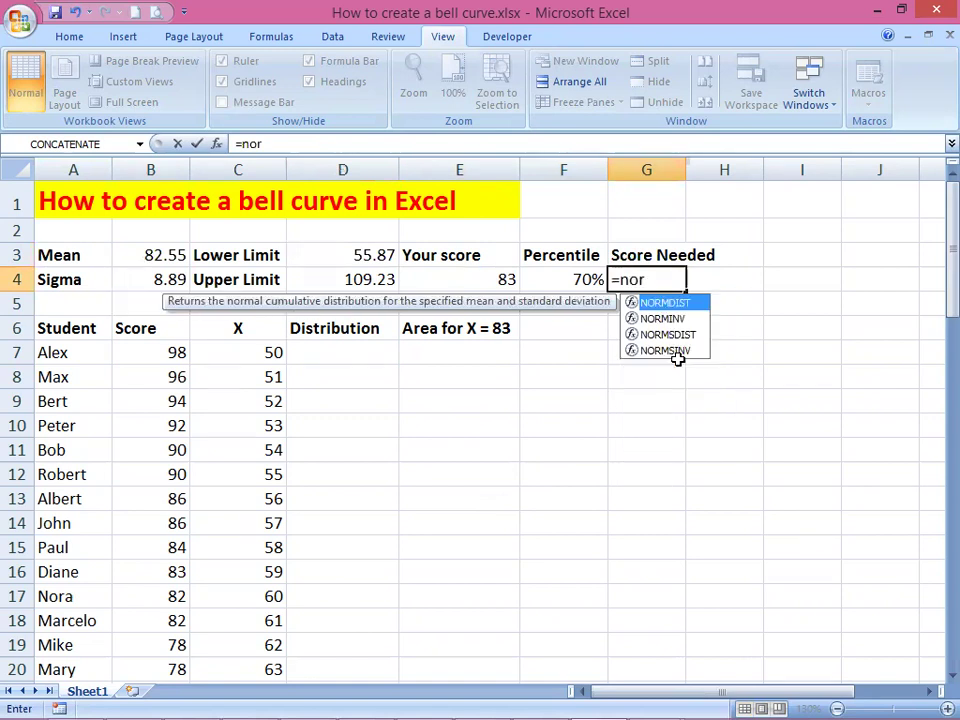
text(min)
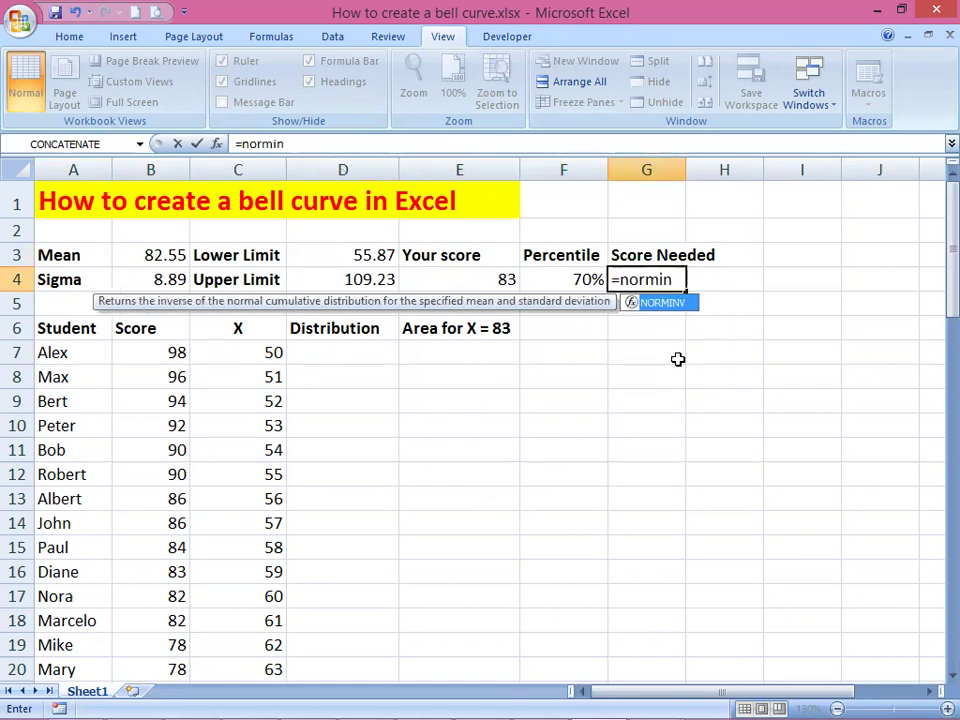
double_click(658, 305)
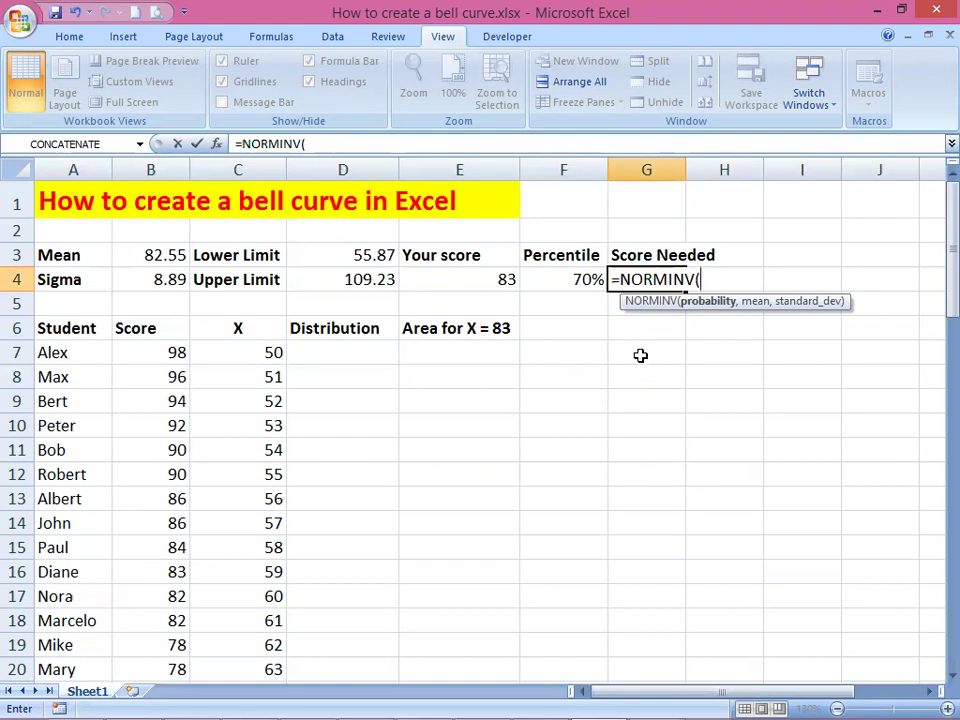
click(573, 279)
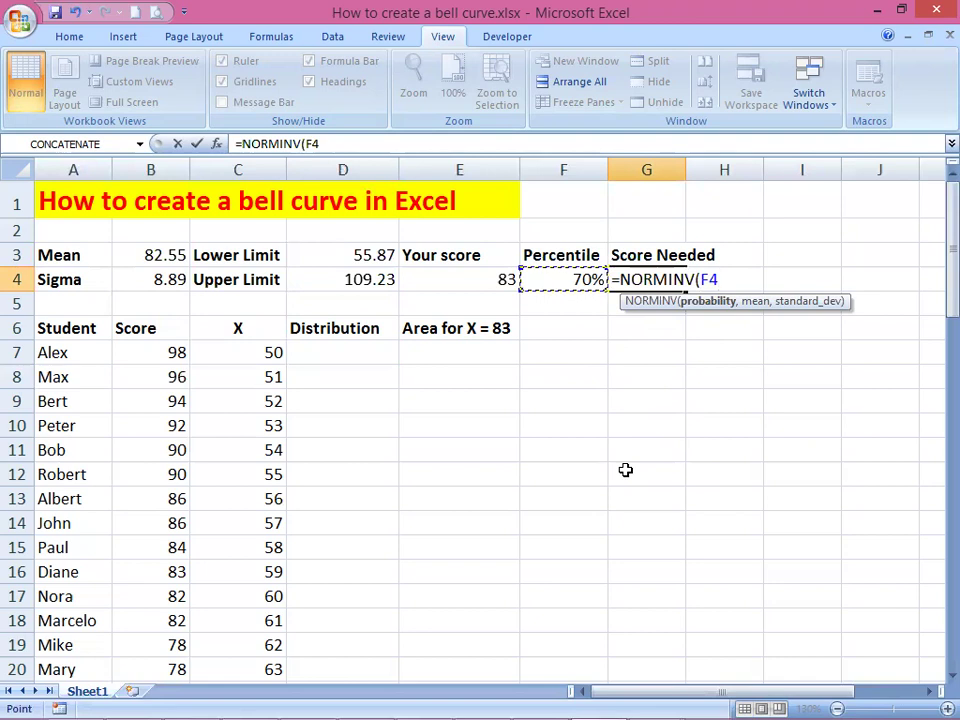
text(,)
click(165, 260)
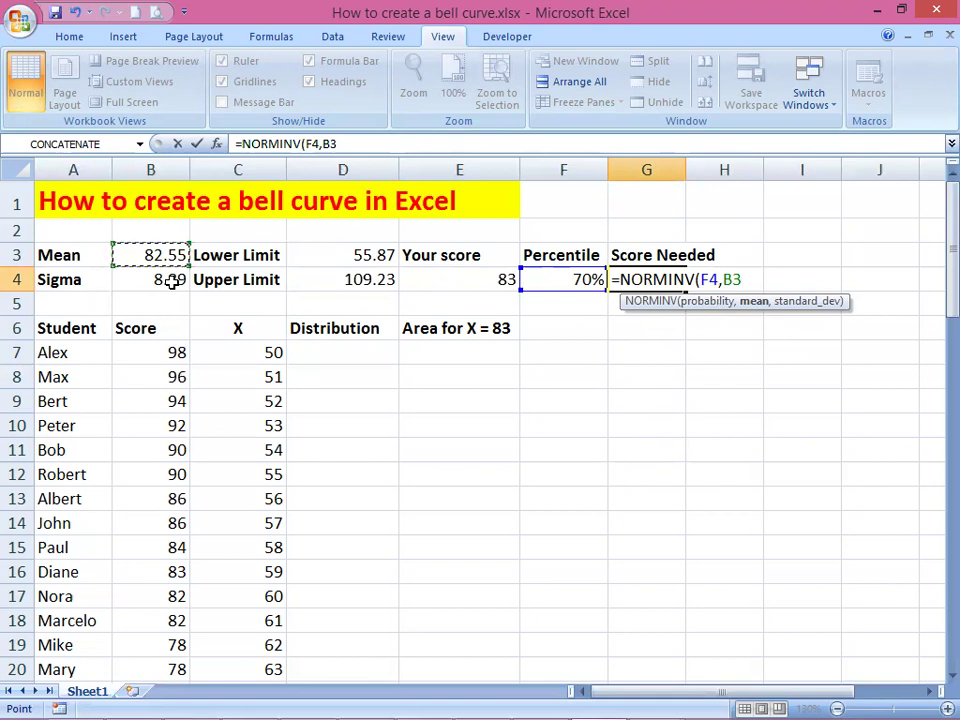
key(F4)
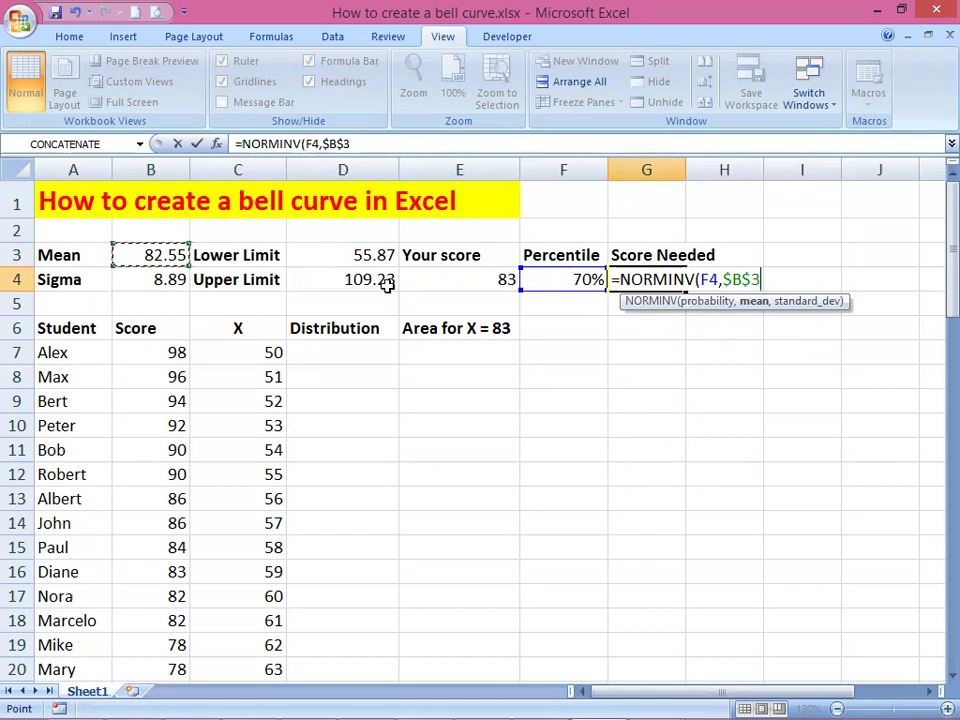
Step: Make the percentile $F$4, add absolute sigma $B$4, and commit the formula, giving 87.21
click(708, 279)
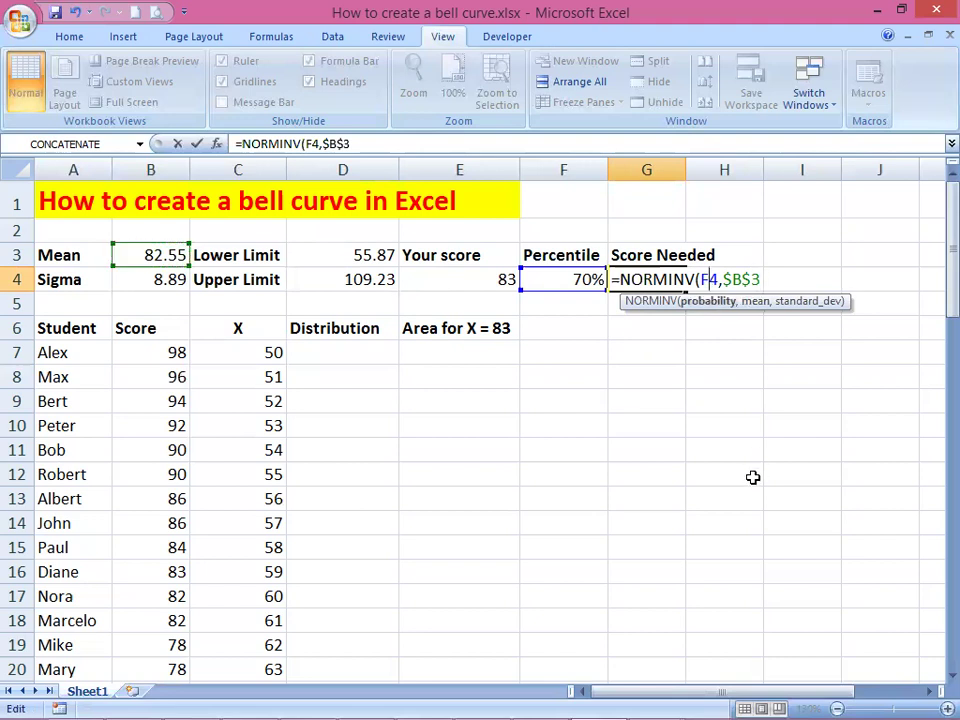
key(F4)
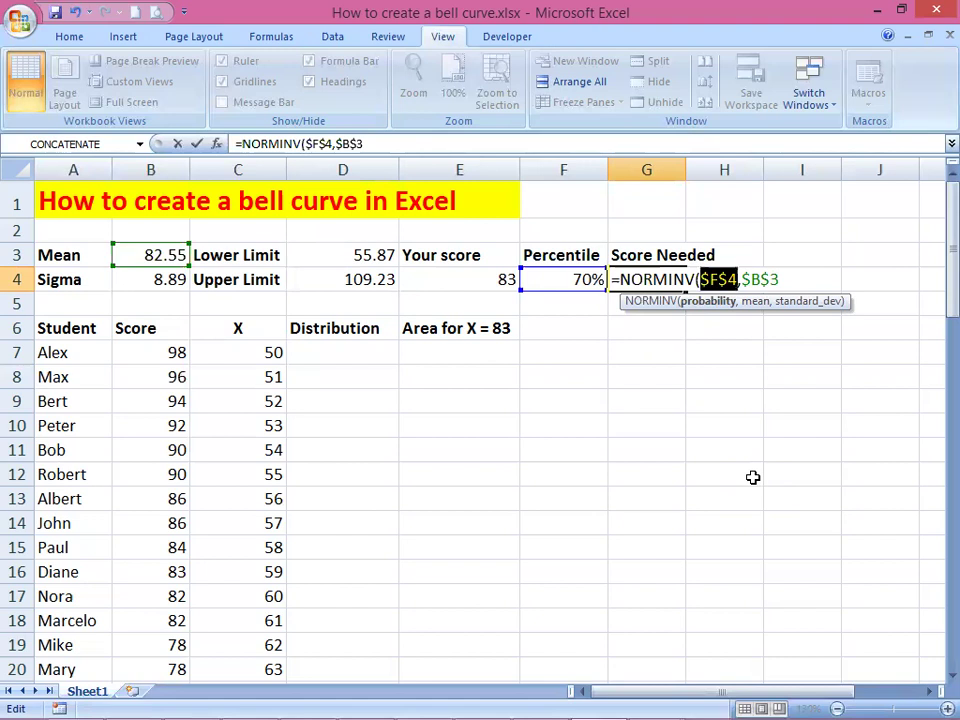
click(789, 279)
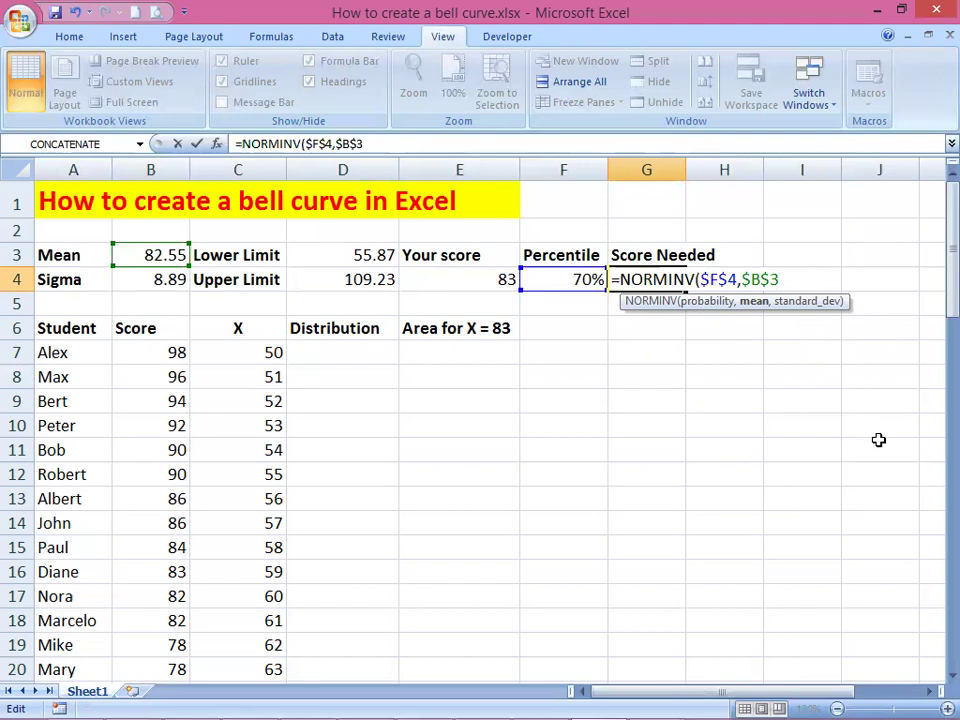
text(,)
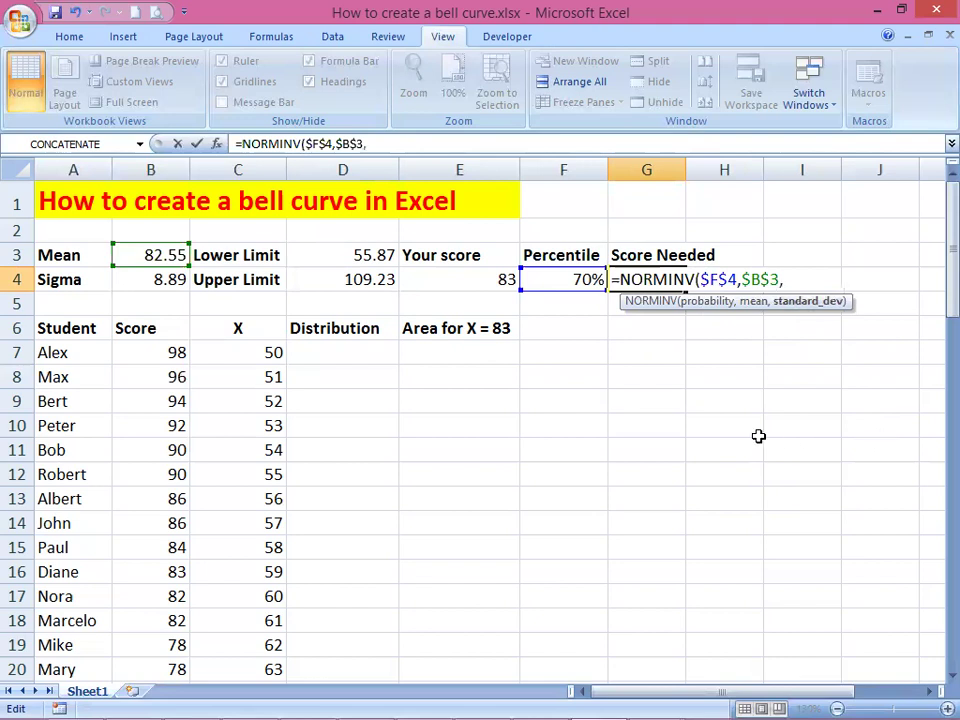
click(144, 280)
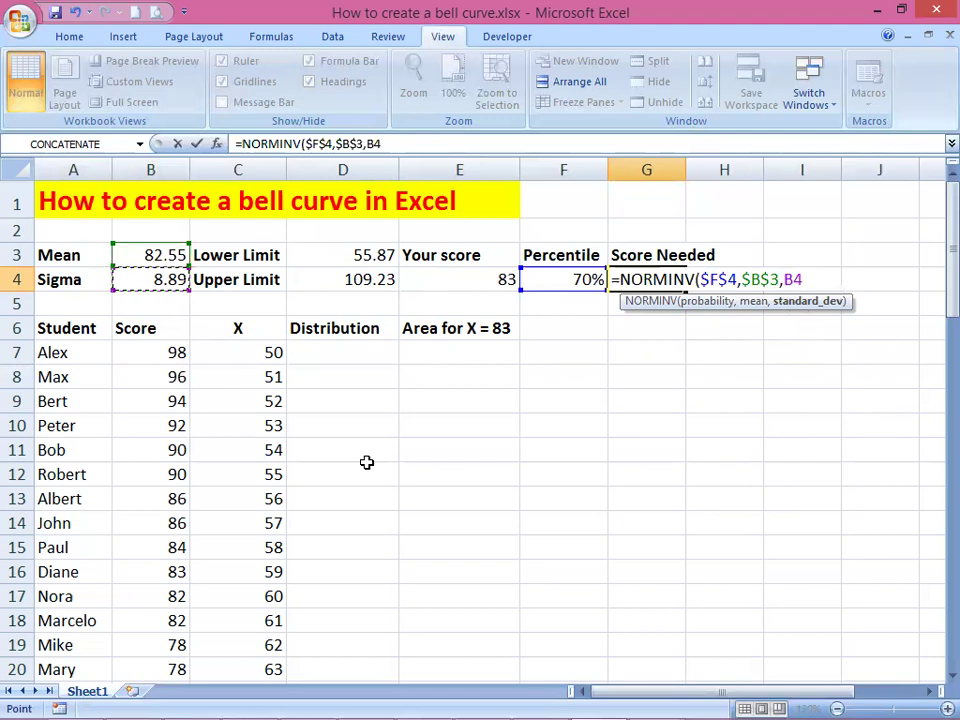
key(F4)
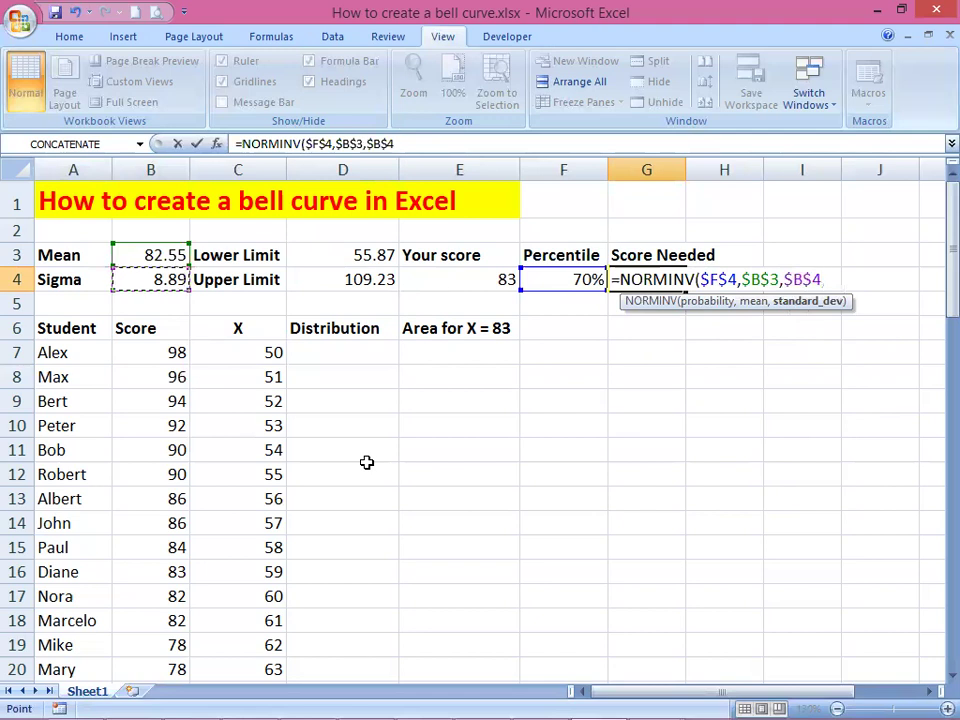
text())
key(Return)
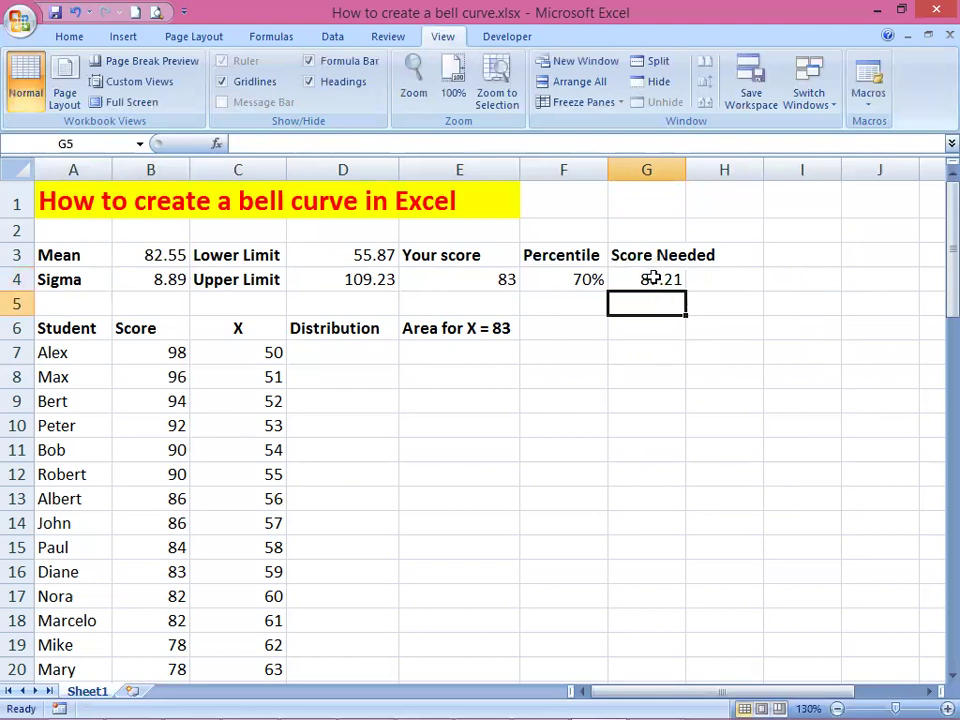
click(652, 280)
Step: Enter =NORMDIST(C7,$B$3,$B$4,0) in the first Distribution cell, D7
click(313, 350)
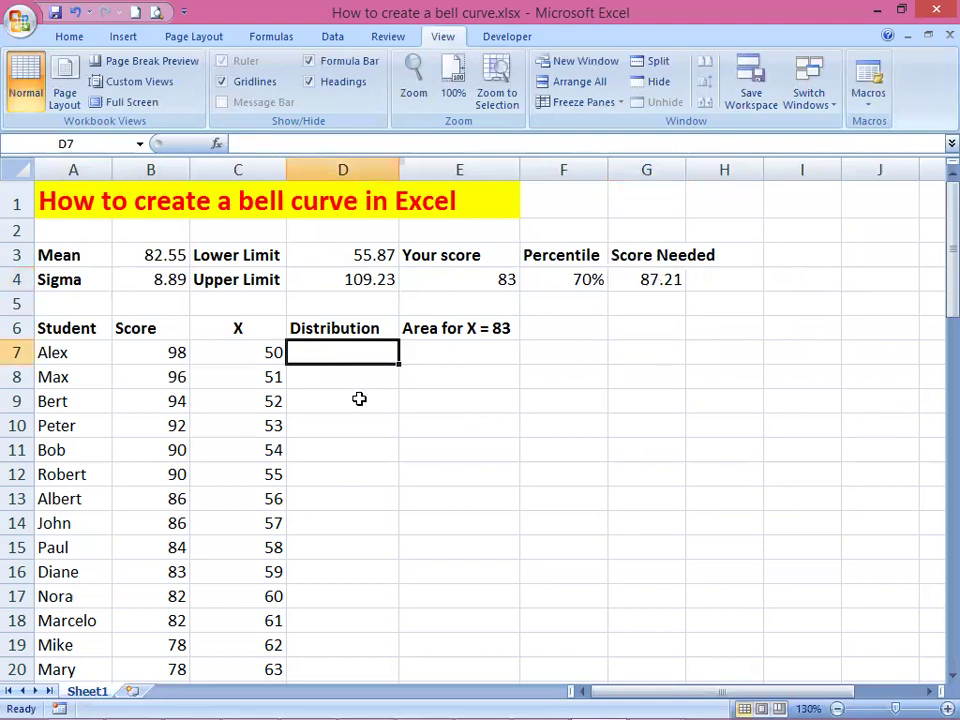
text(=)
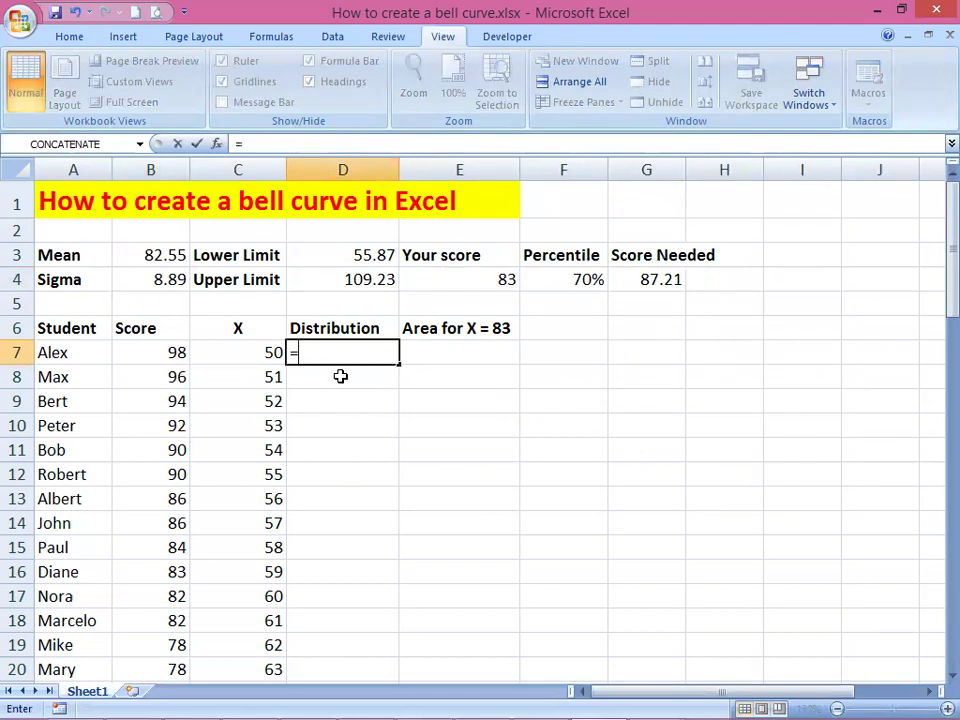
text(n)
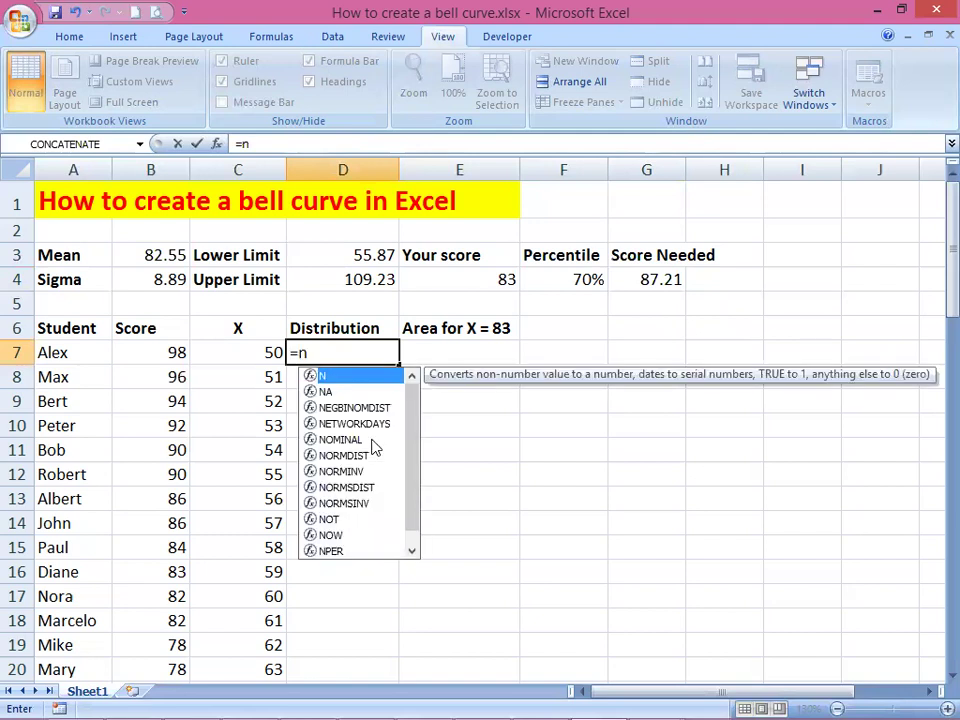
text(o)
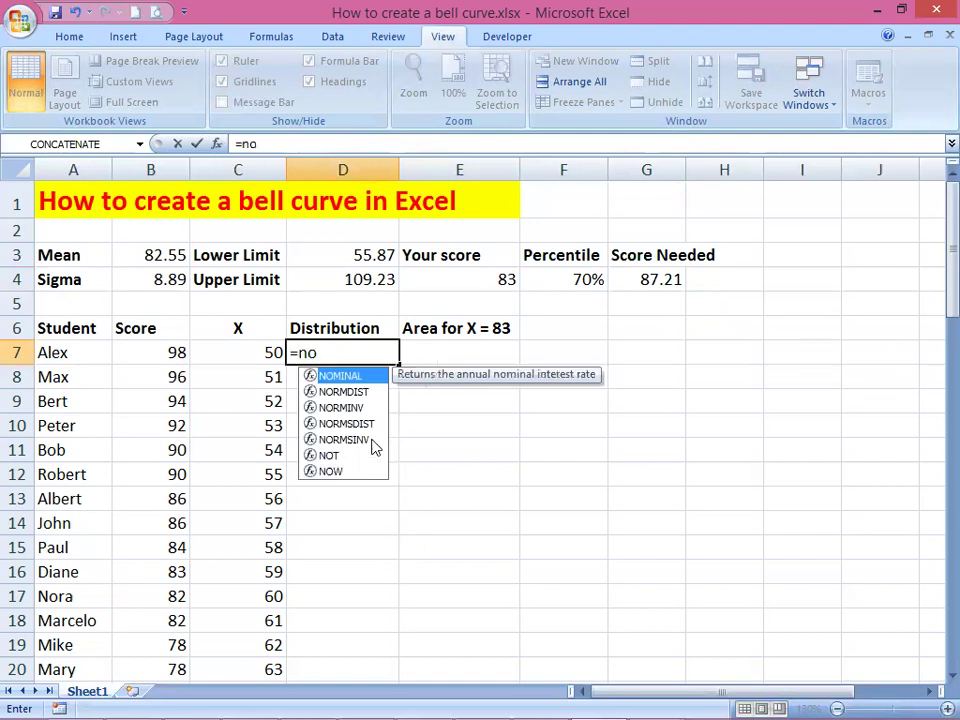
click(357, 394)
key(Tab)
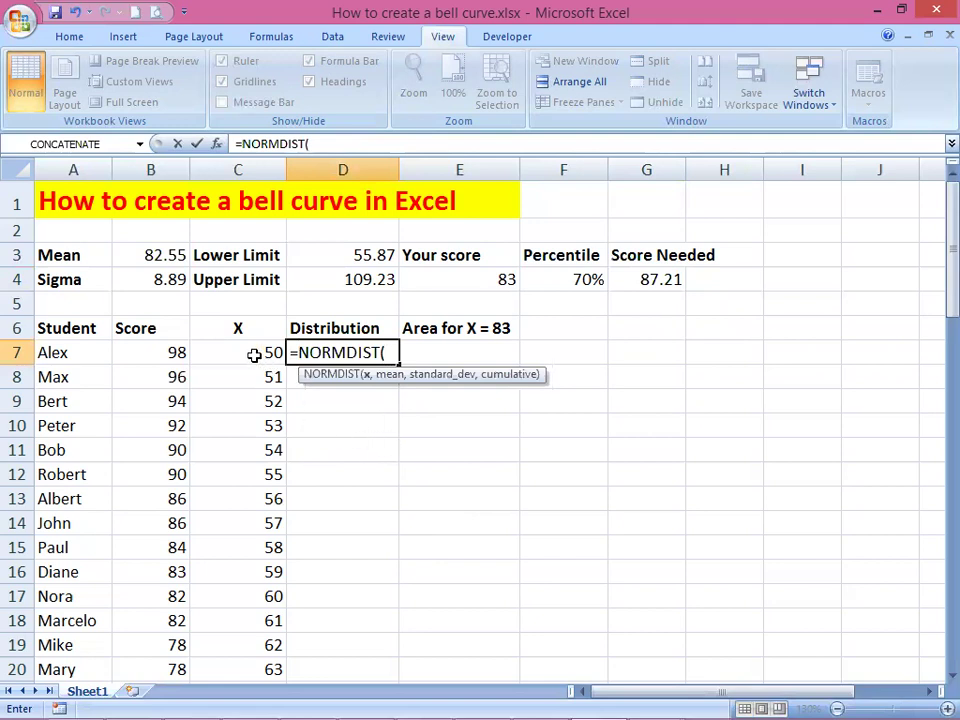
click(255, 355)
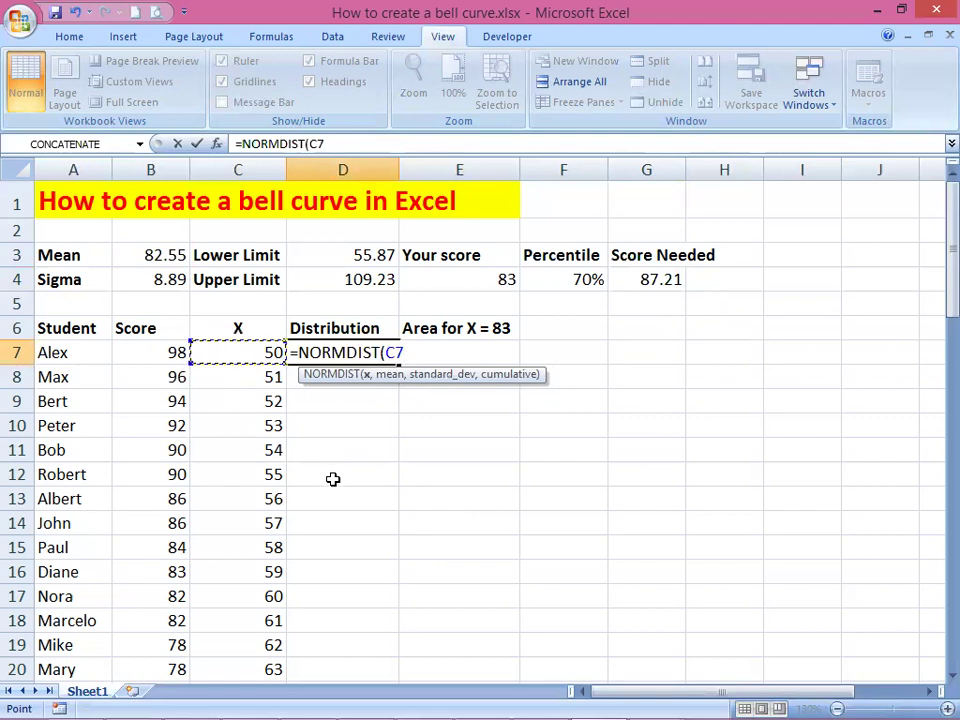
text(,)
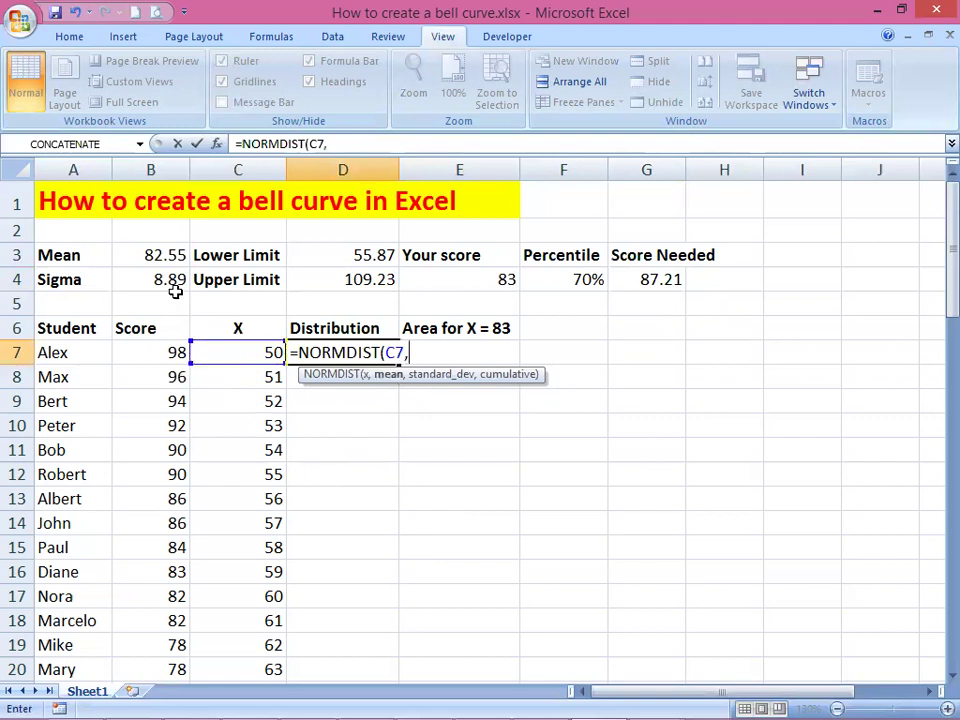
click(157, 256)
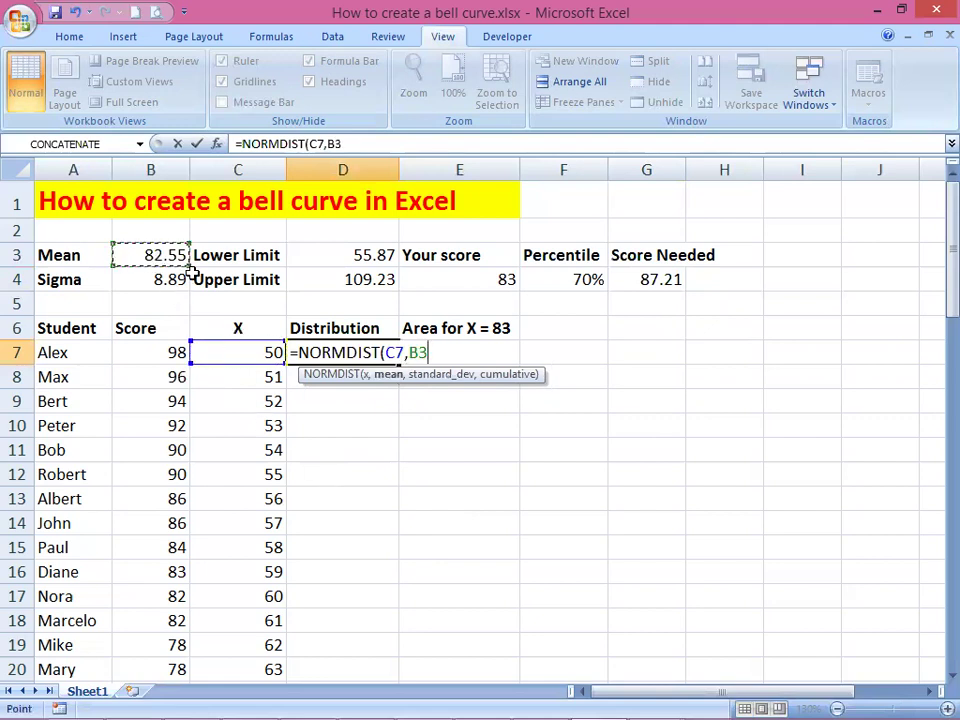
key(F4)
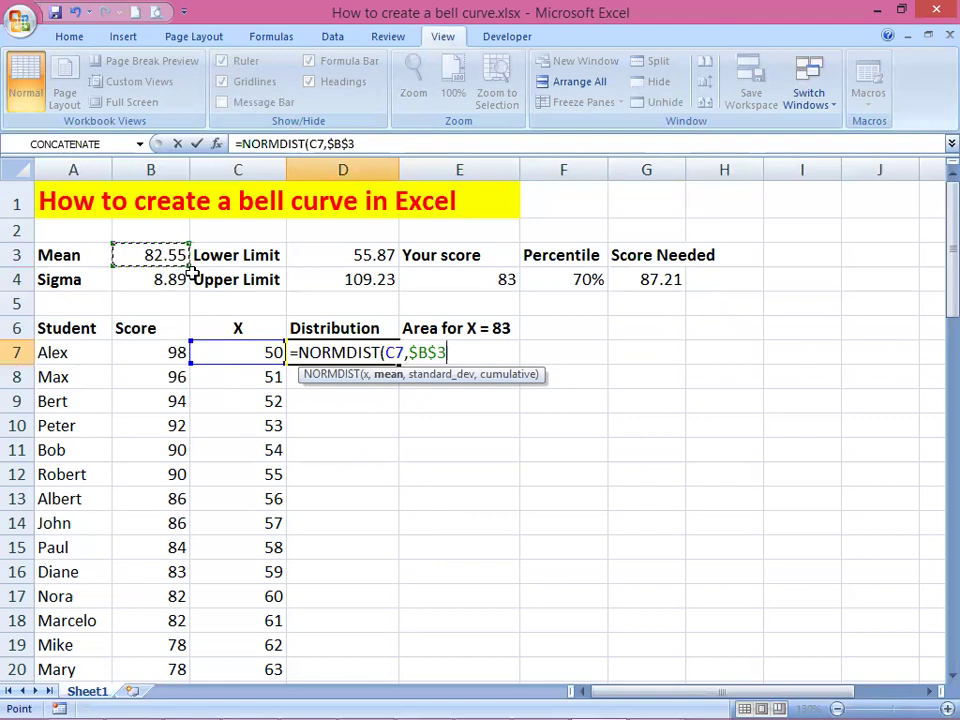
text(,)
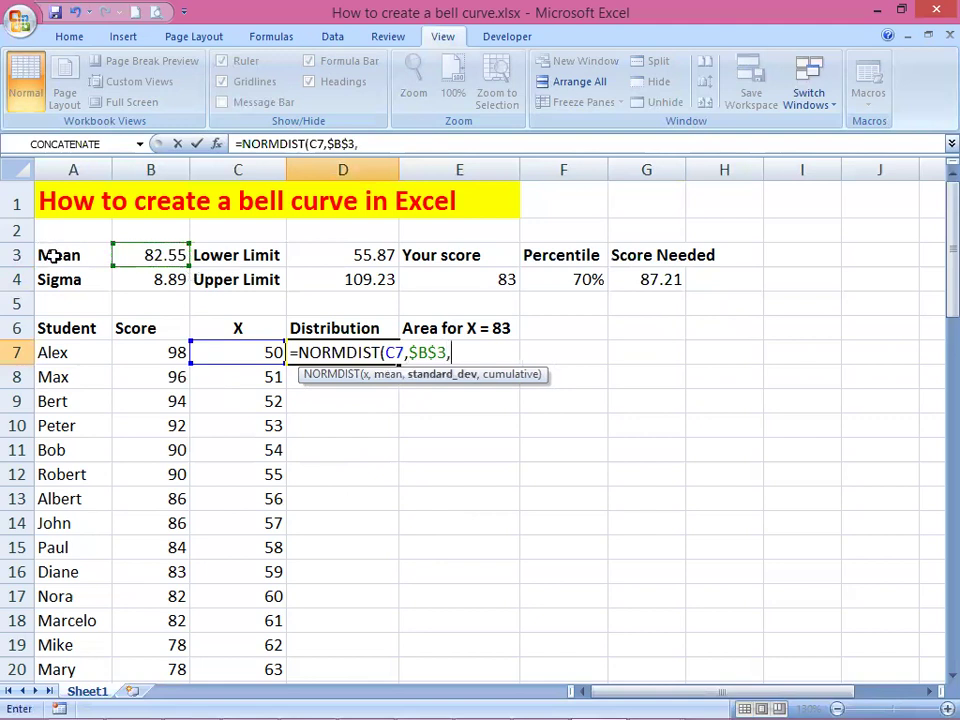
click(131, 283)
key(F4)
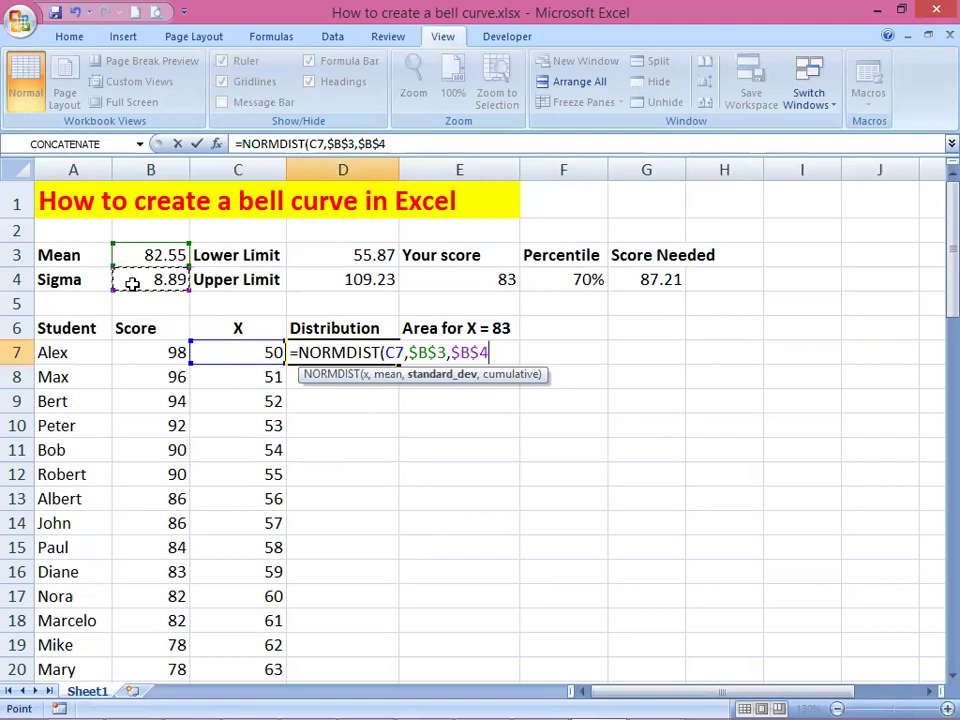
text(,)
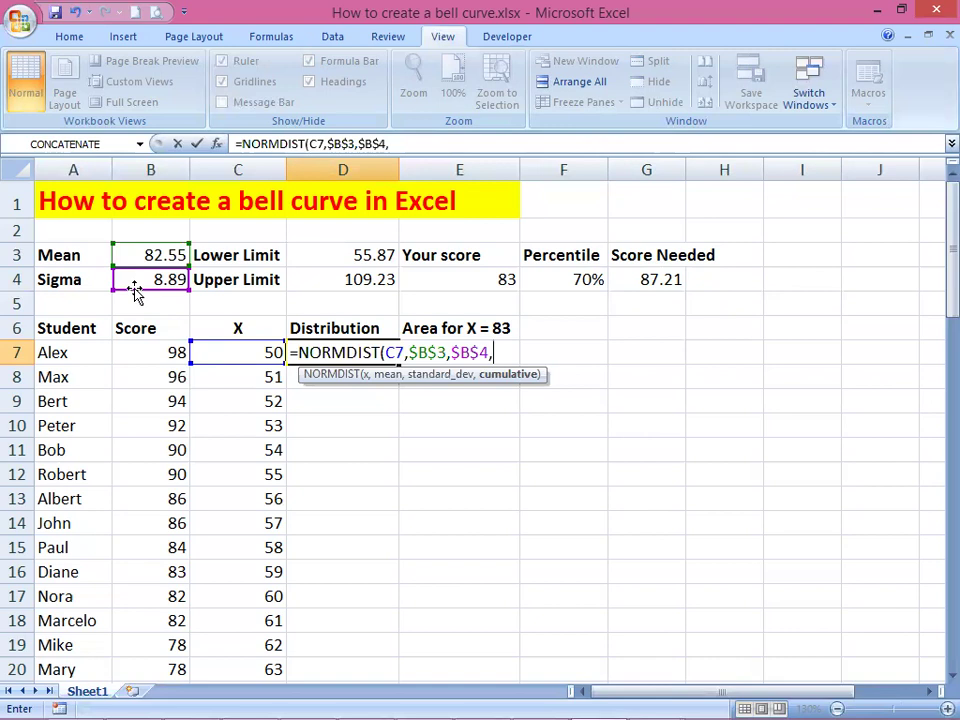
text(0))
key(Return)
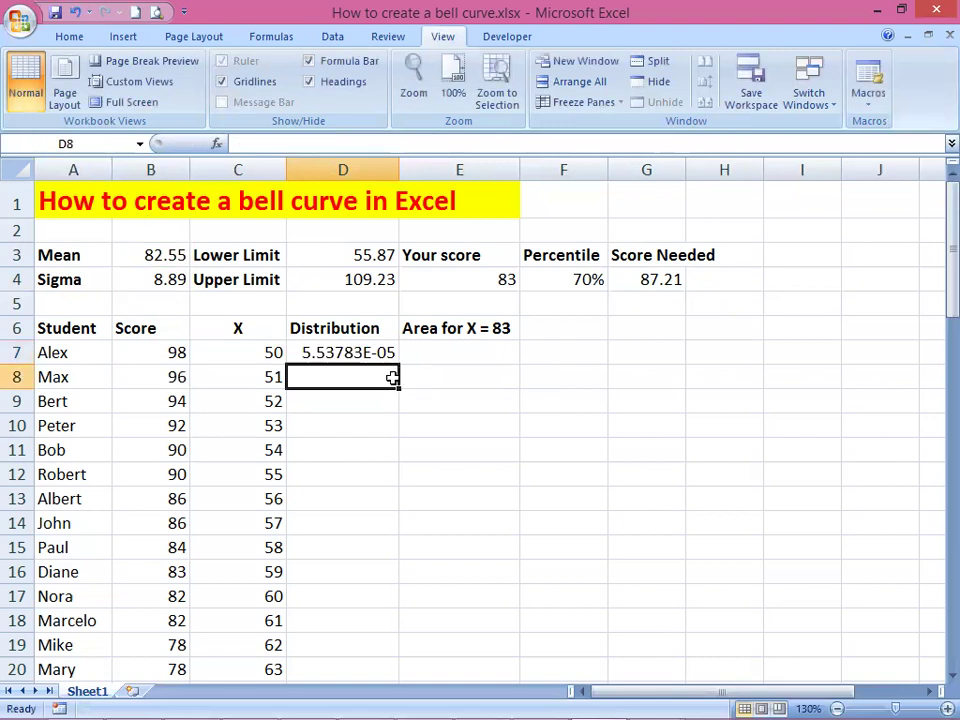
Step: Fill the D7 formula down the Distribution column to row 71
click(350, 356)
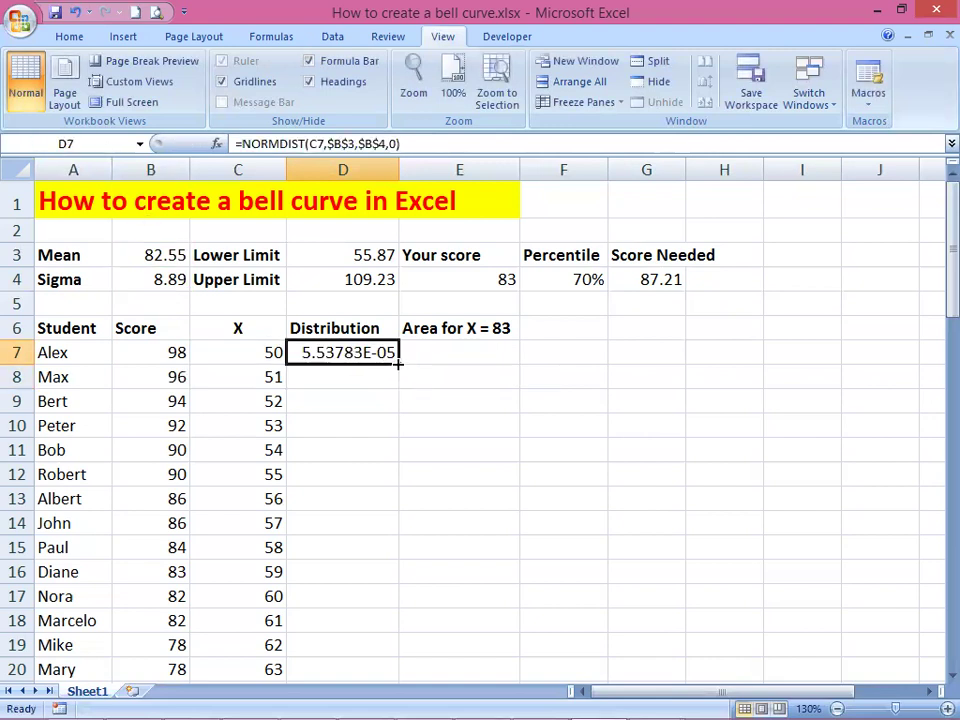
double_click(399, 362)
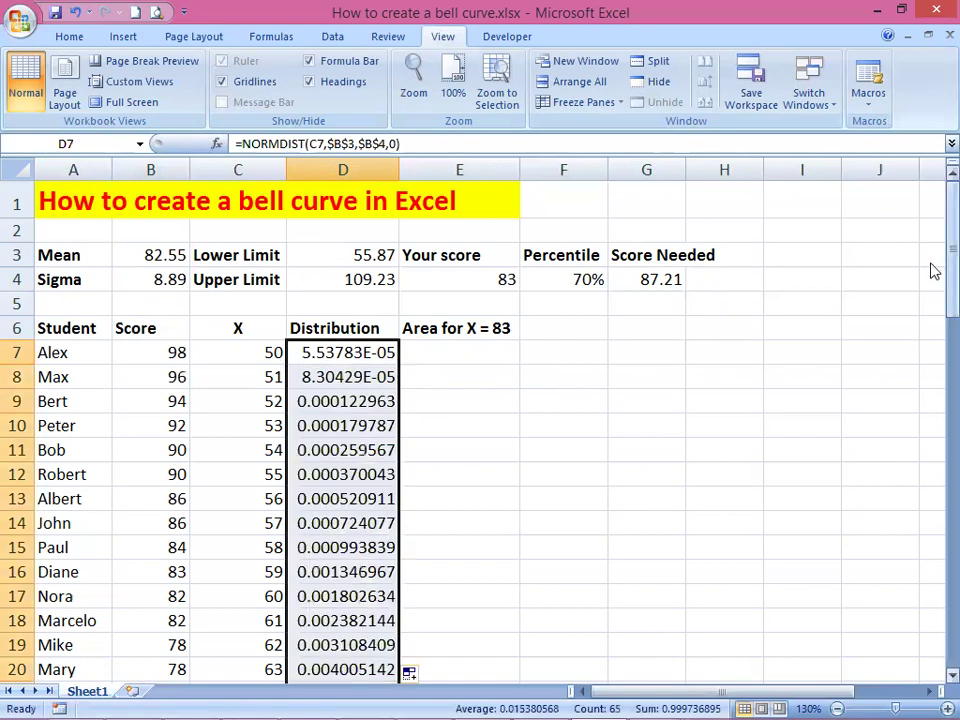
drag(950, 290, 928, 206)
click(471, 354)
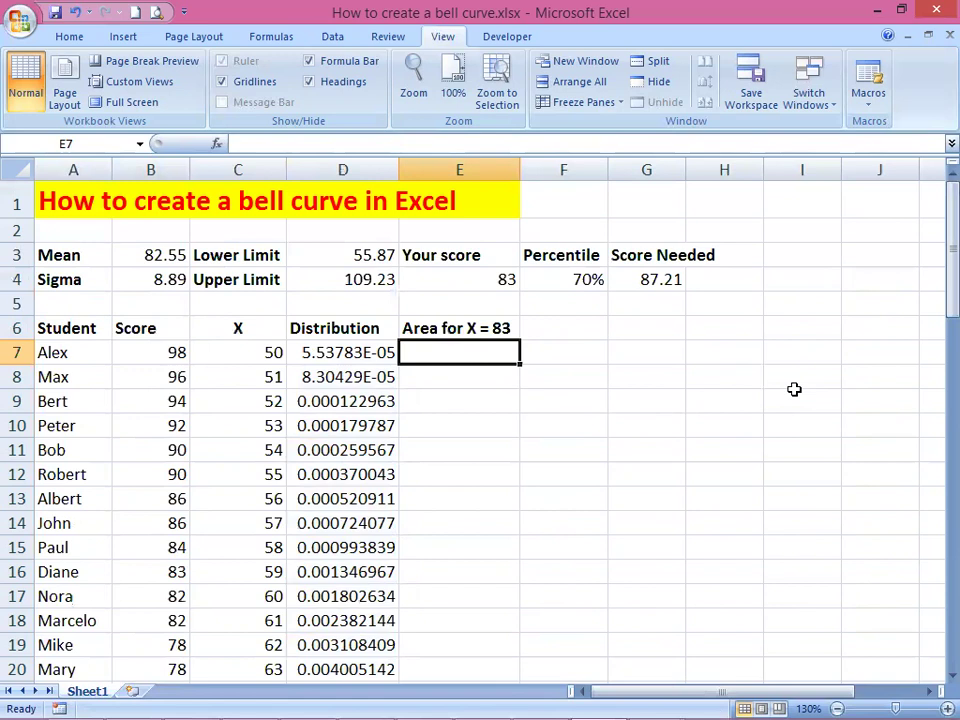
key(Up)
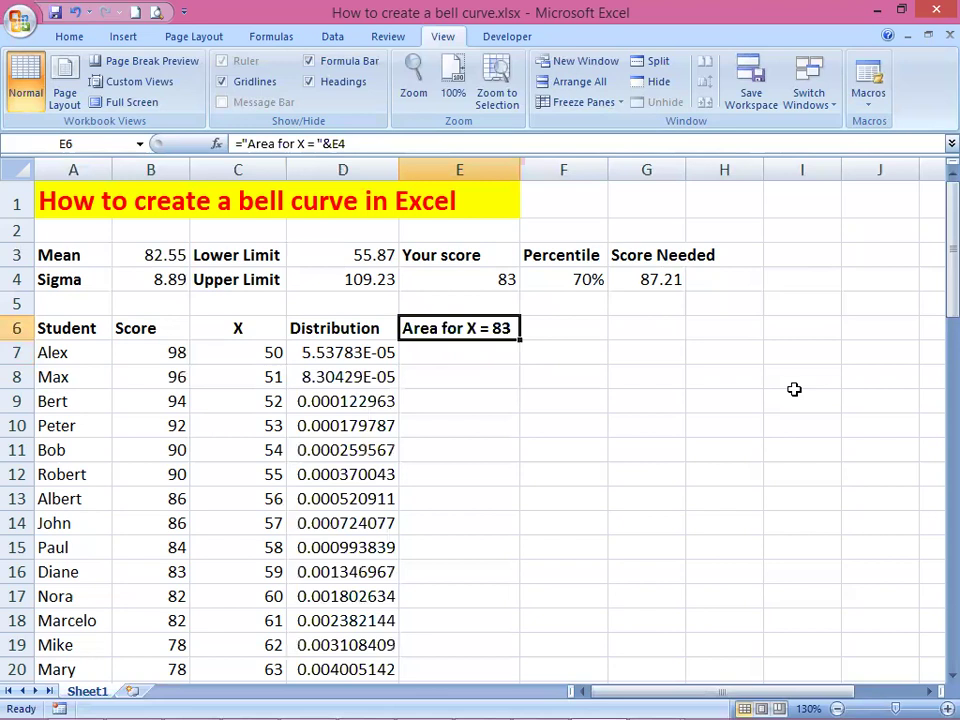
key(F2)
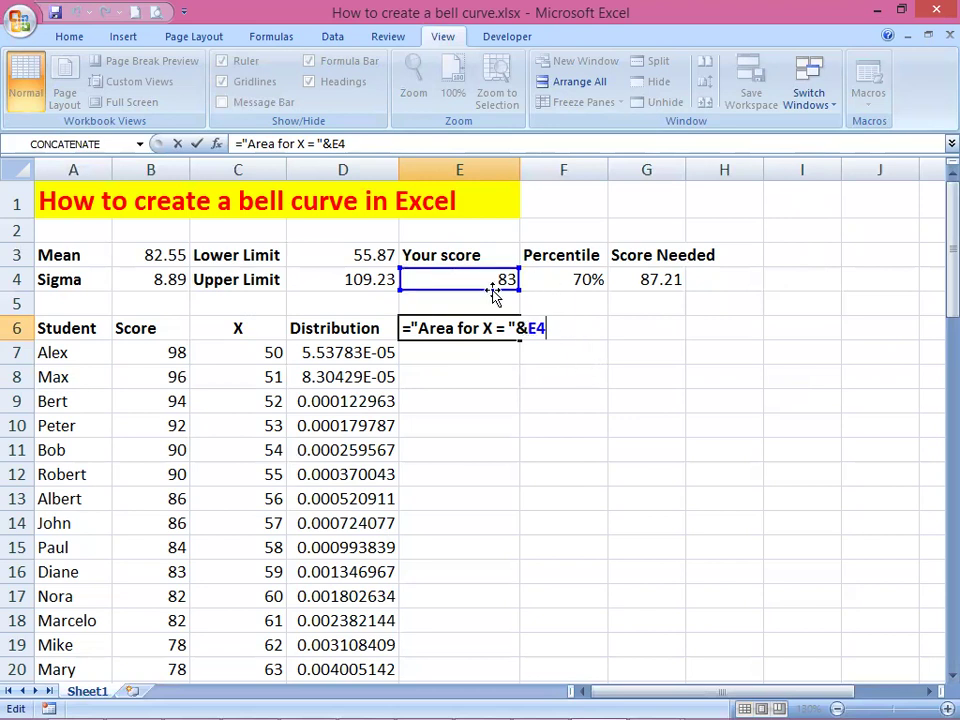
key(Return)
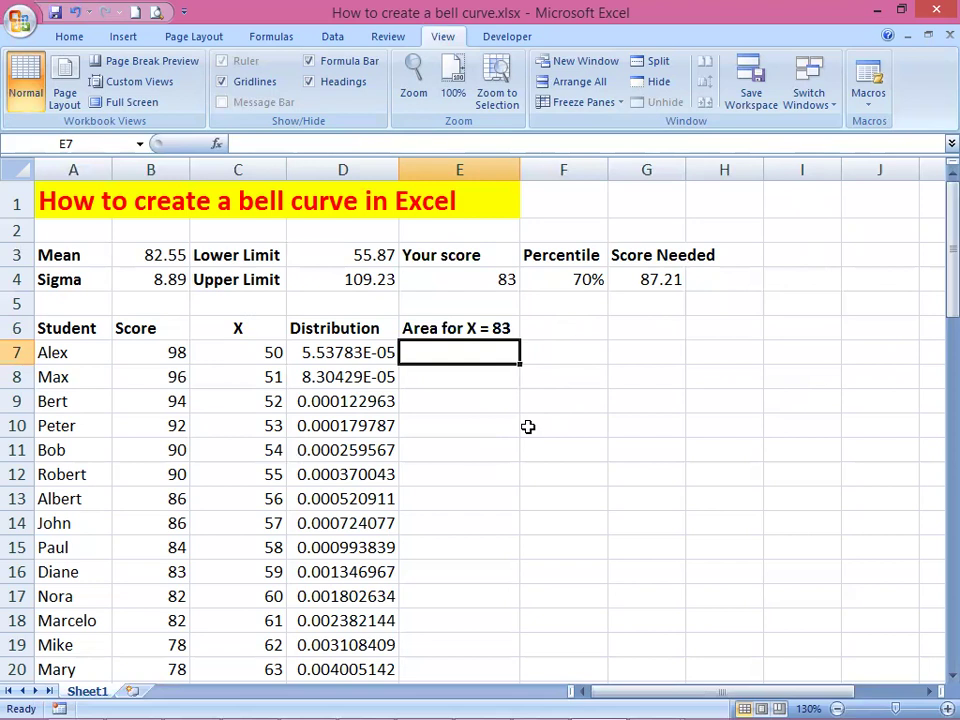
Step: Enter =IF(C7<=$E$4,D7,"") in E7 for the Area for X = 83
text(=)
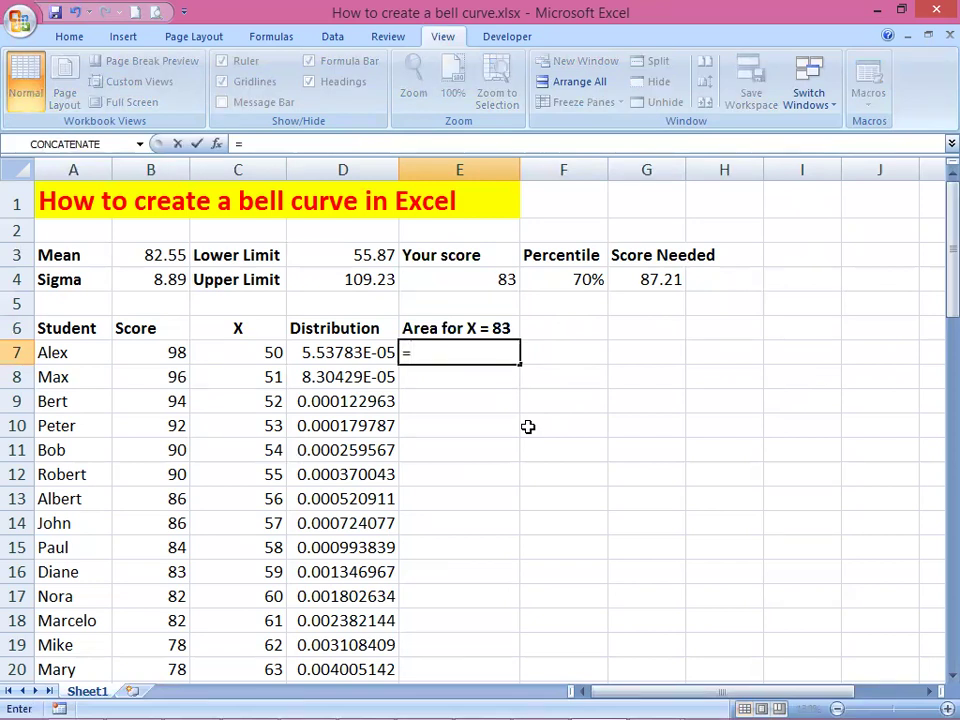
text(if)
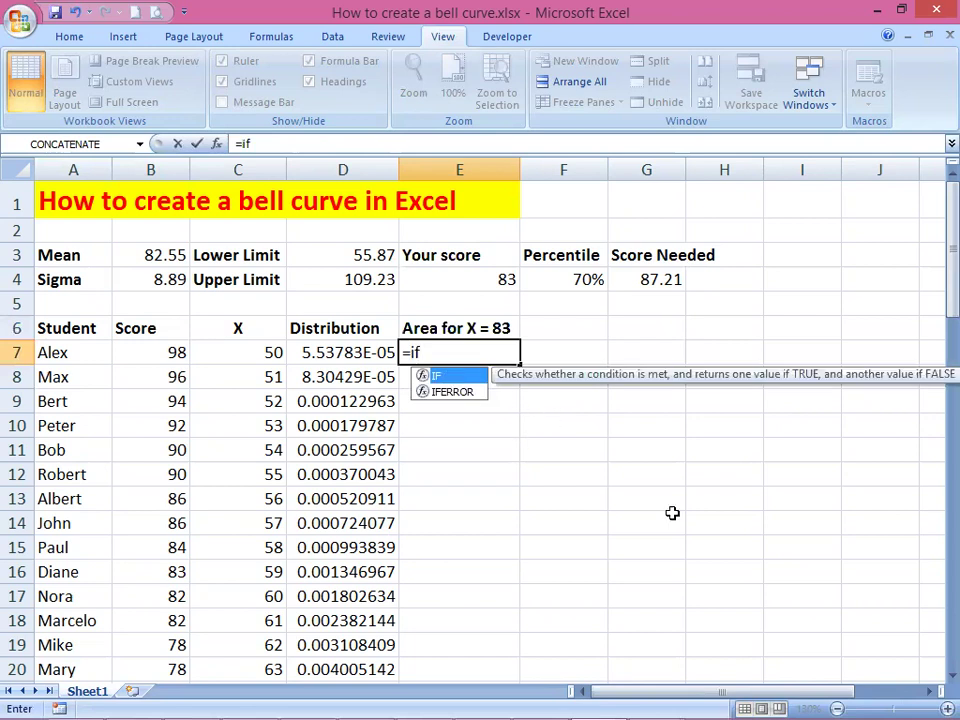
key(Tab)
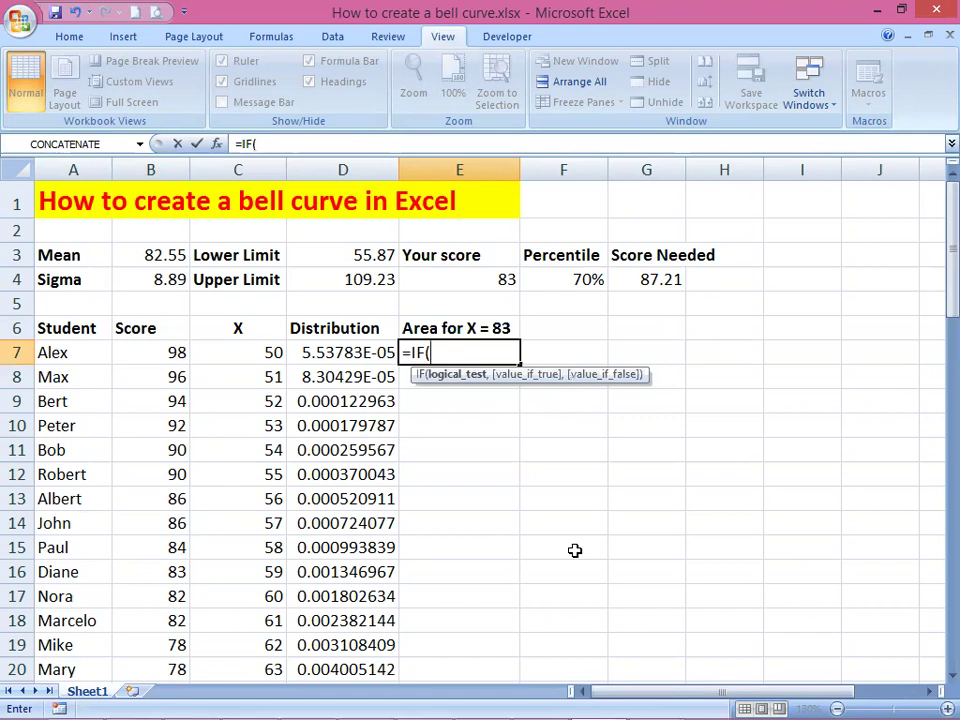
click(253, 352)
text(<=)
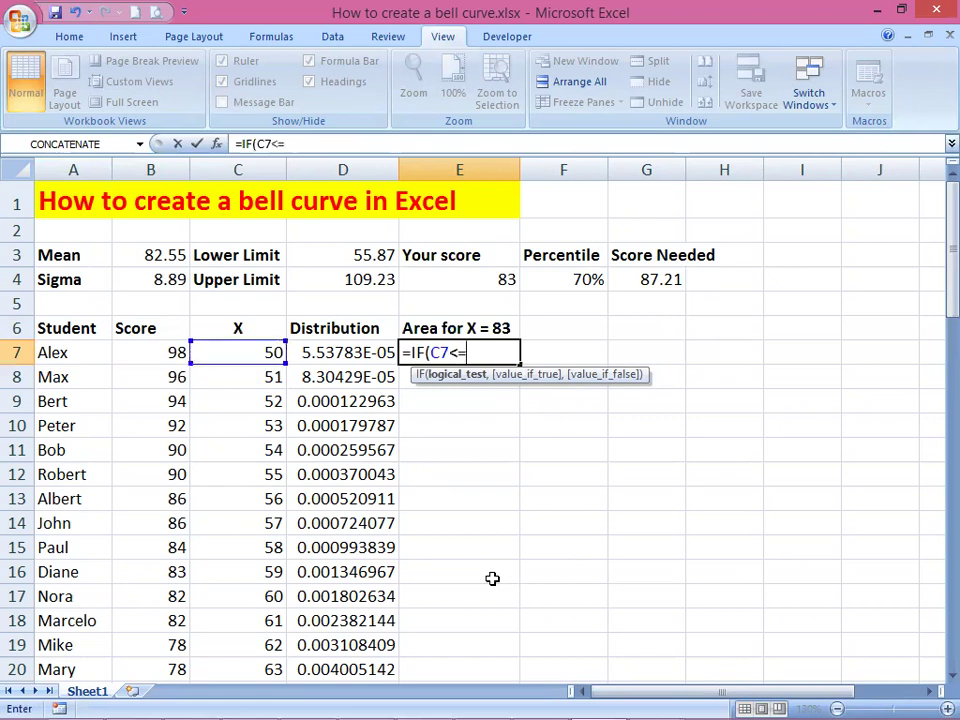
click(468, 278)
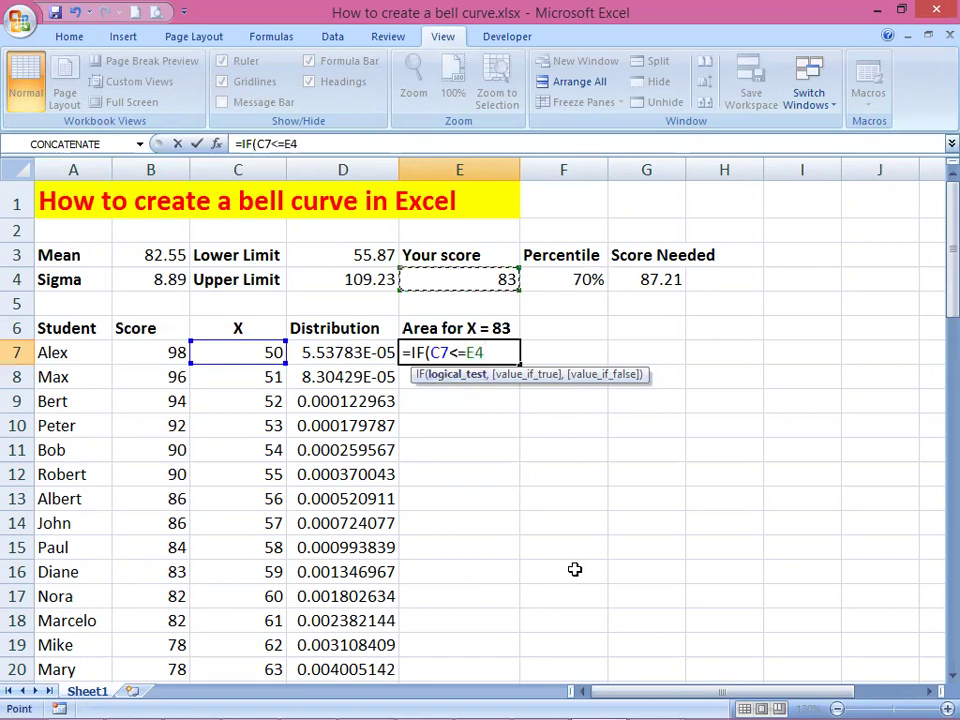
key(F4)
text(,)
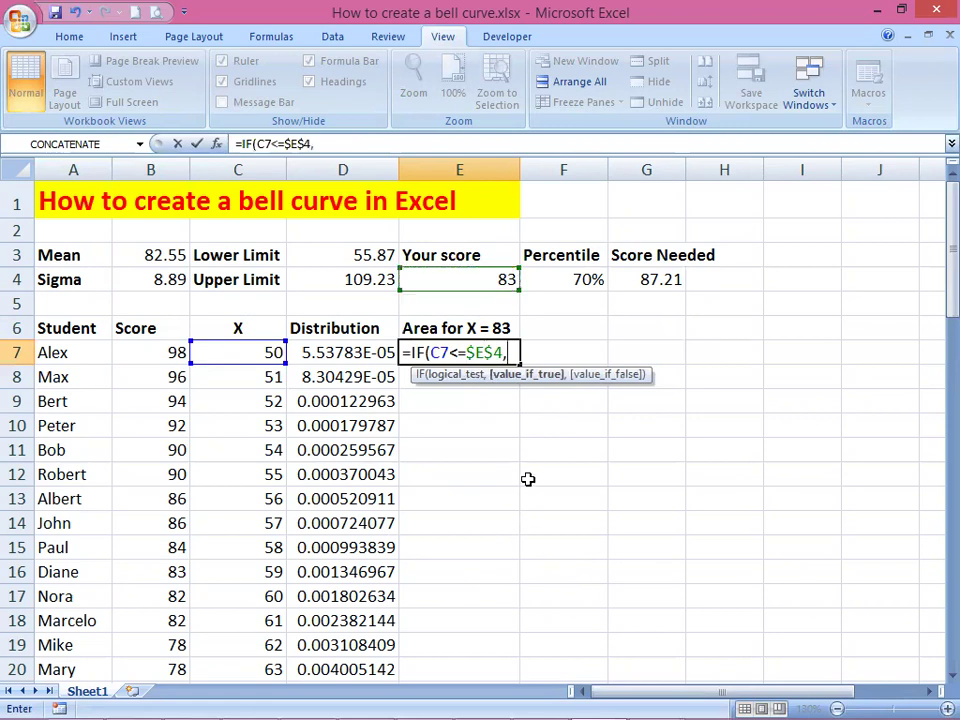
click(348, 352)
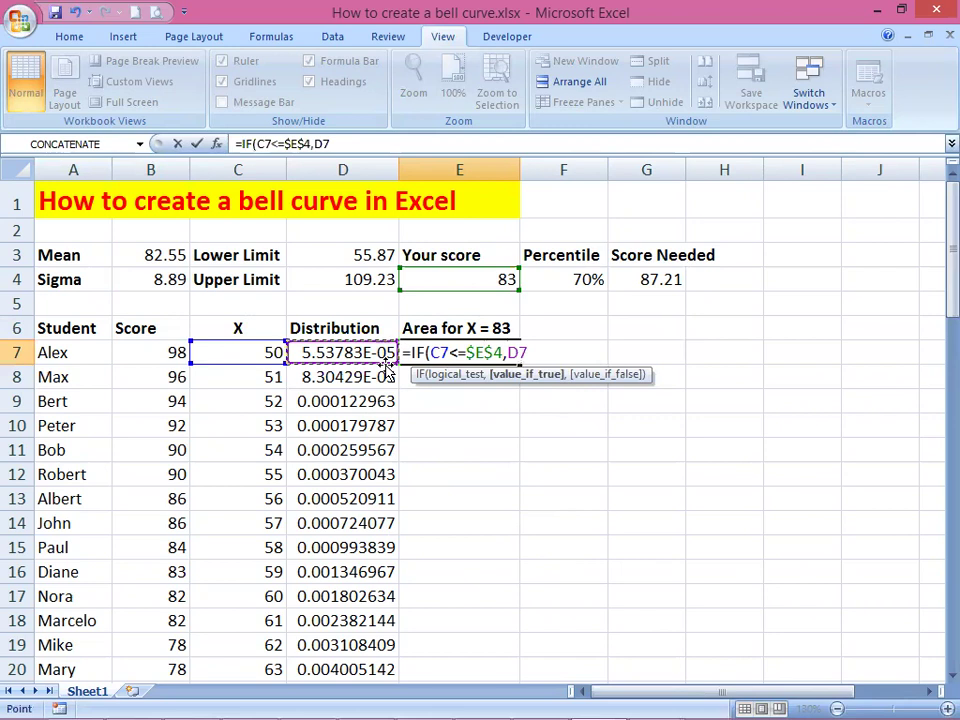
text(,)
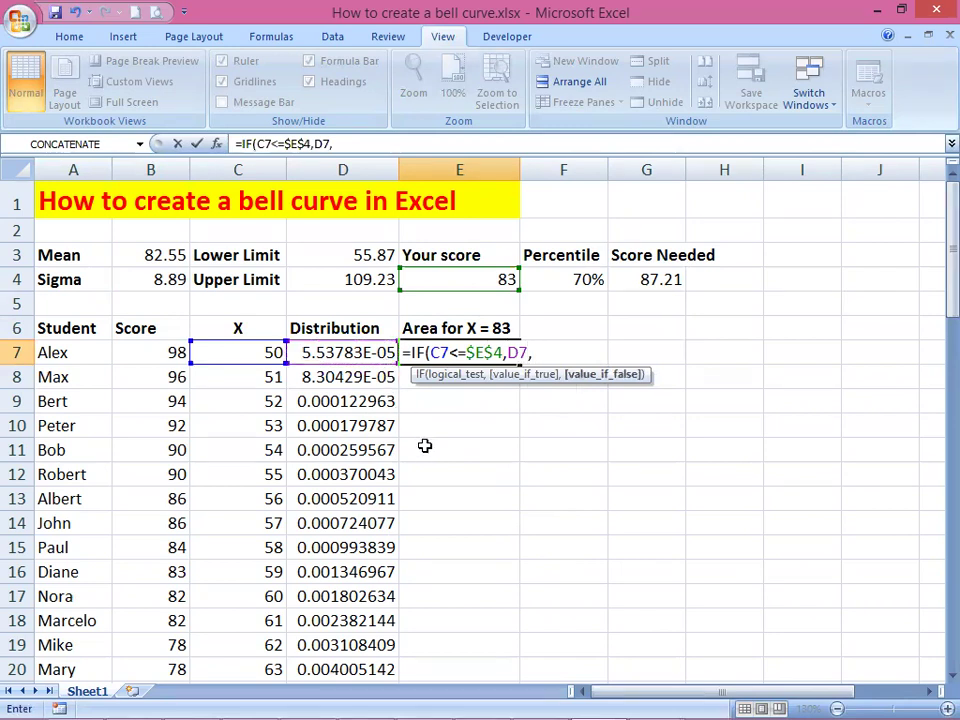
text(""))
key(Return)
Step: Copy E7's IF formula down column E through row 71
click(456, 350)
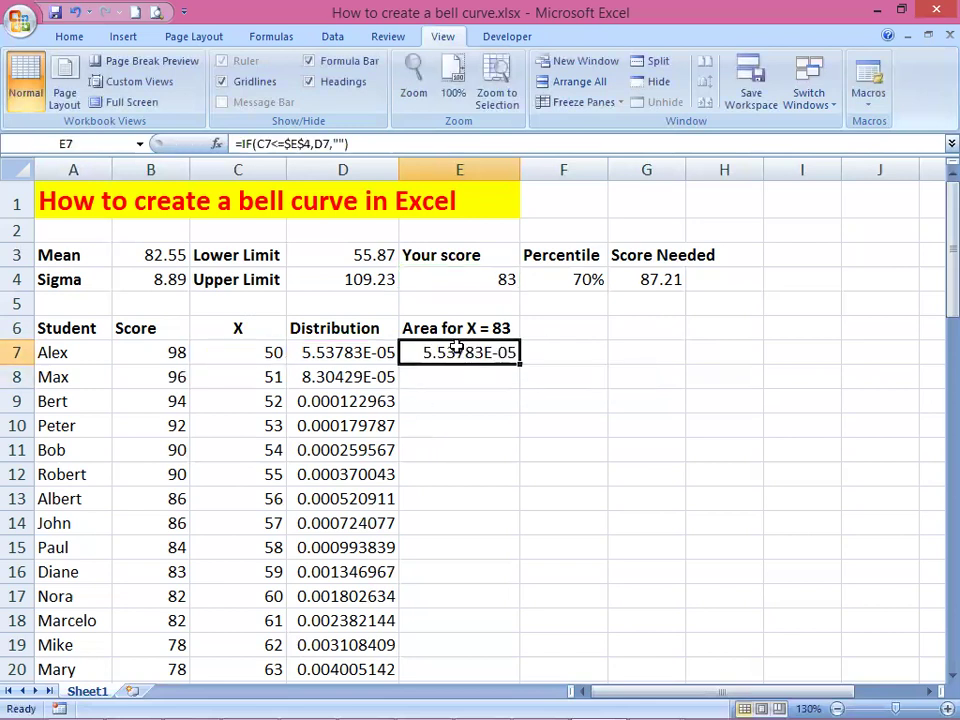
double_click(520, 364)
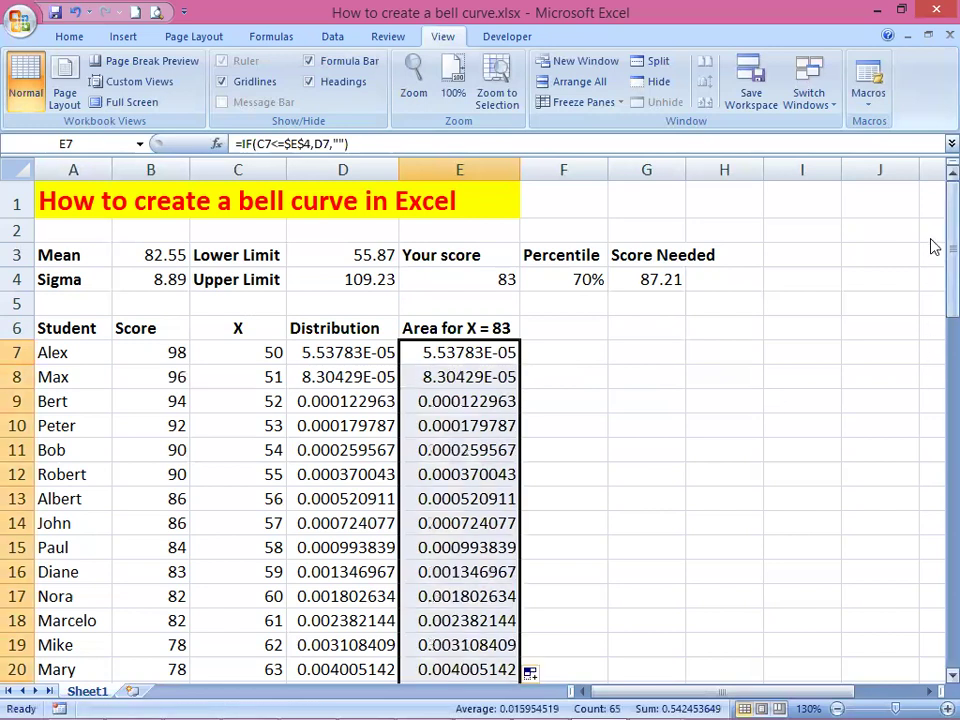
drag(932, 248, 932, 180)
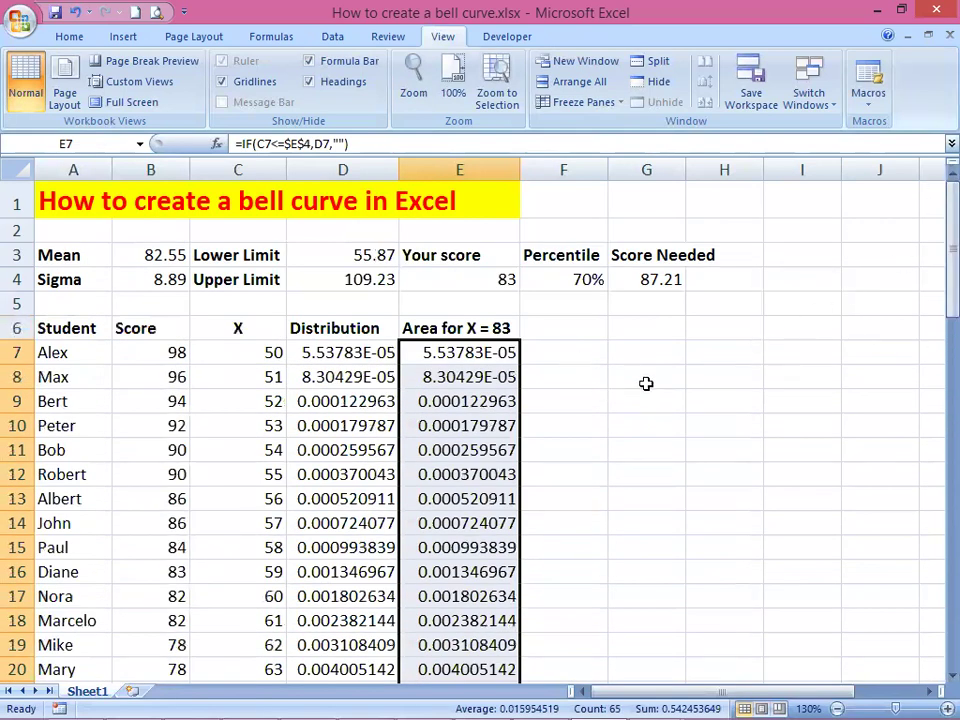
Step: In G6, type ="Mean = "&ROUND($B$3,2)&" as the start of the chart label
key(Right)
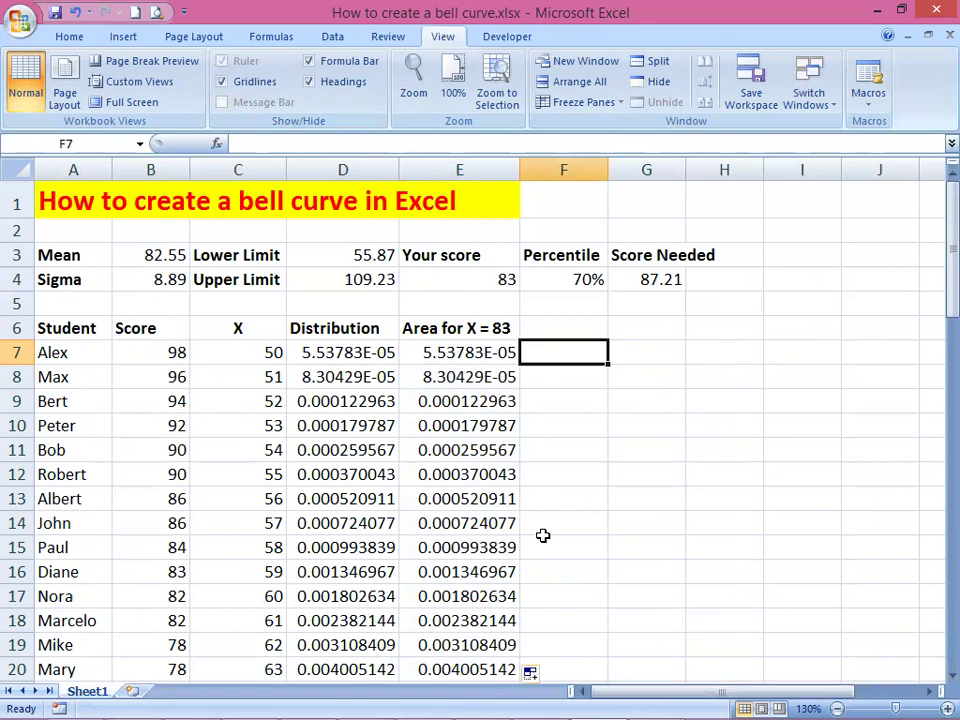
click(634, 329)
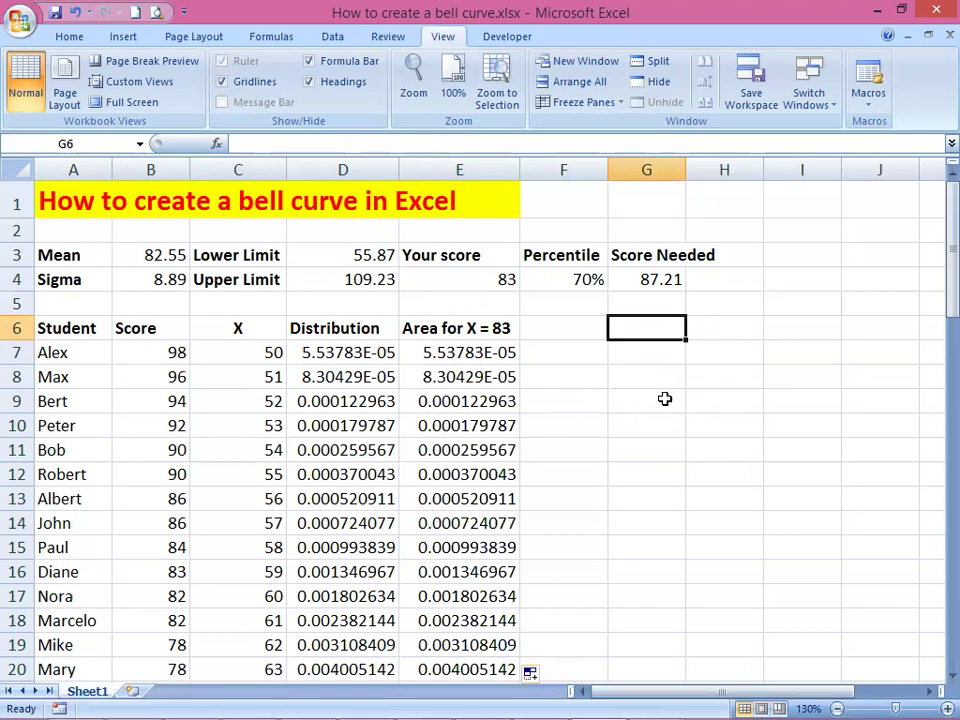
text(=)
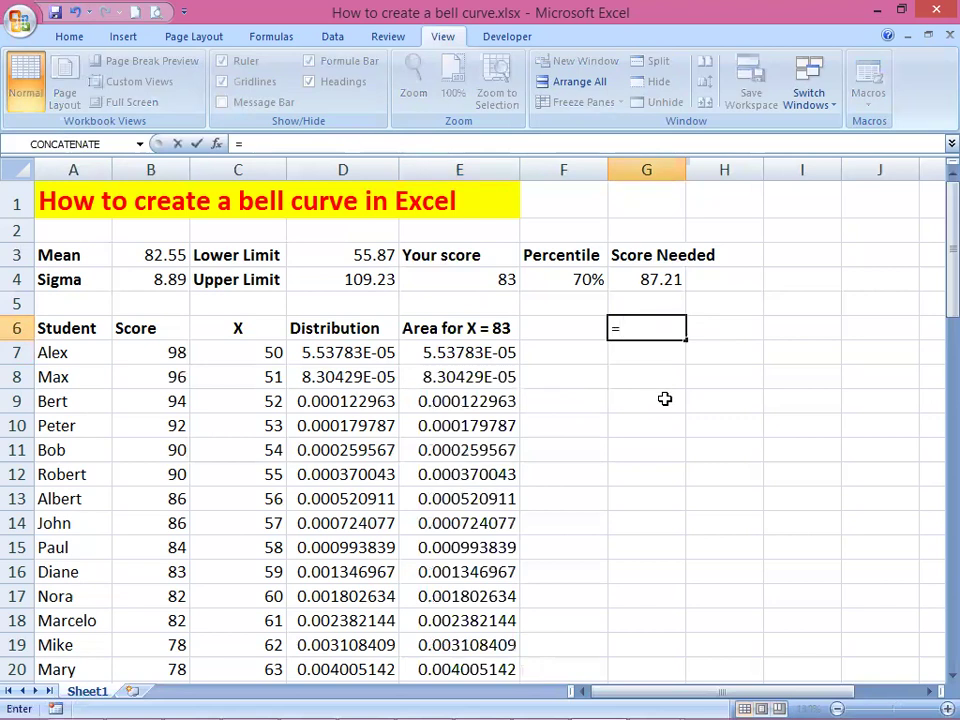
text("Mean)
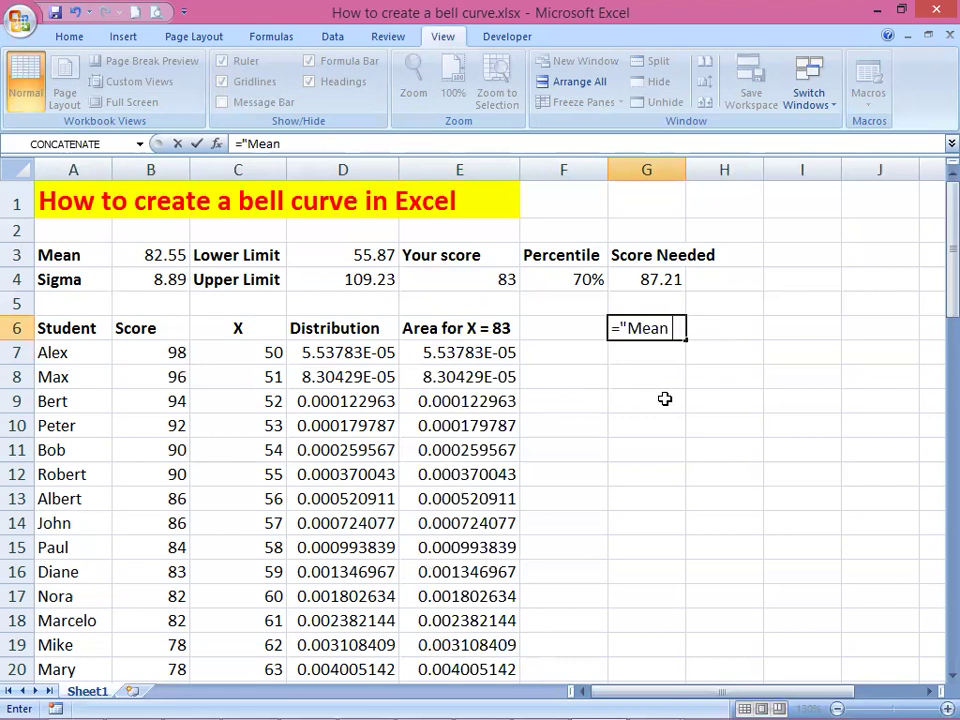
text( = ")
text(&)
text(r)
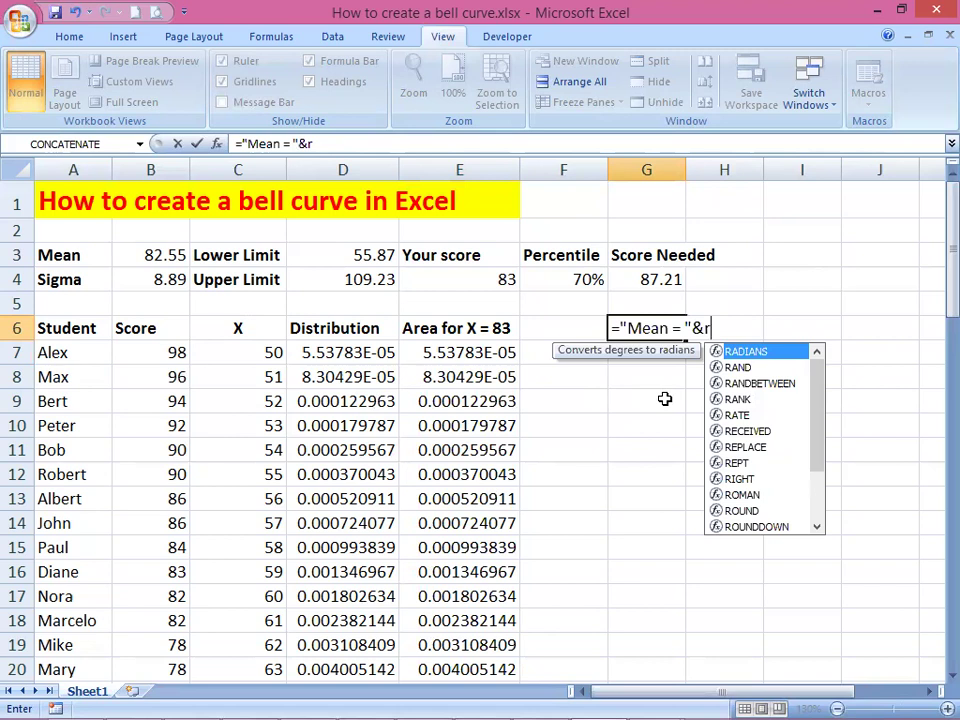
text(ound)
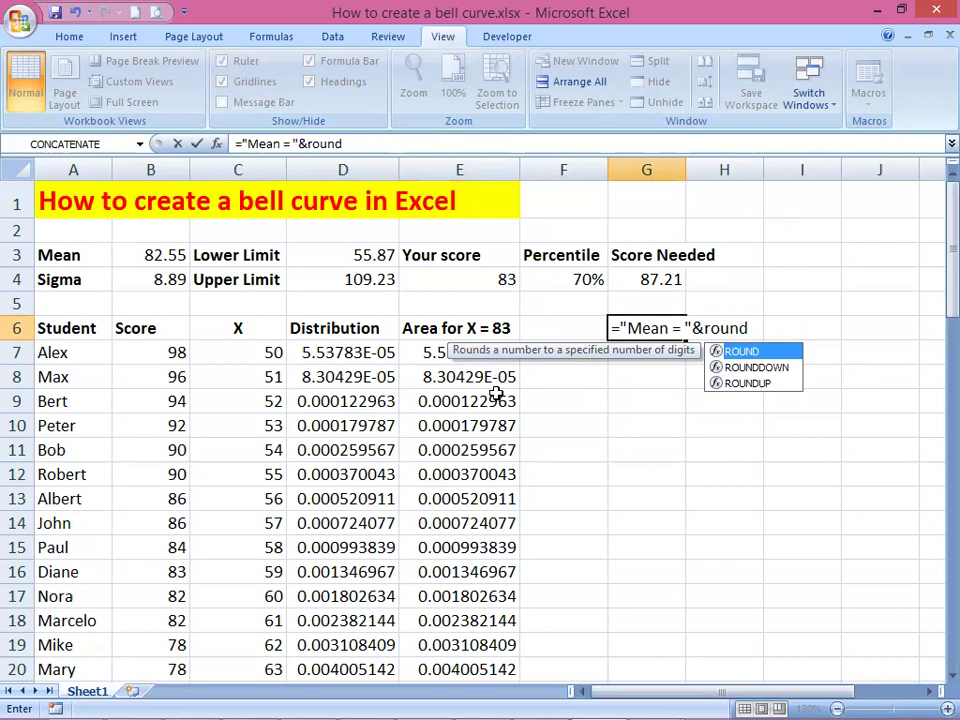
text(()
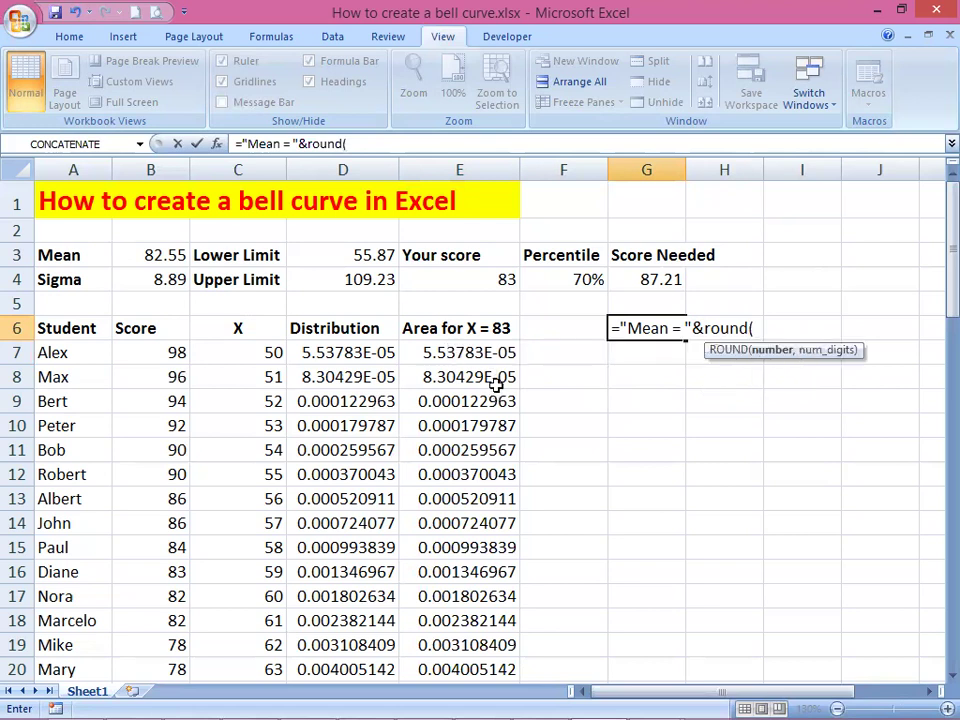
click(148, 254)
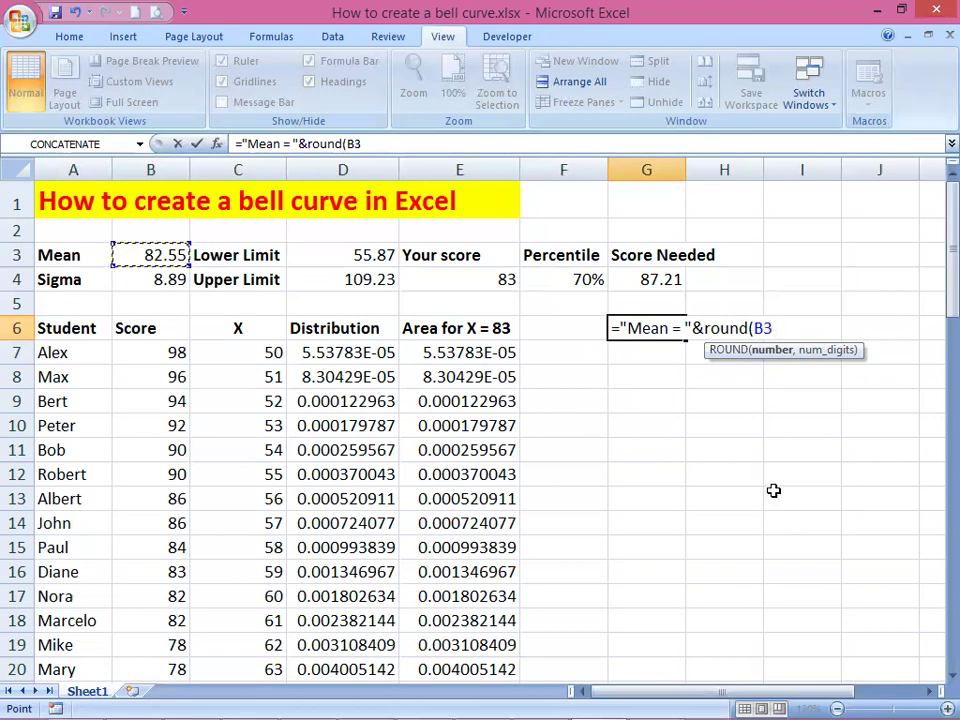
key(F4)
text(,2)
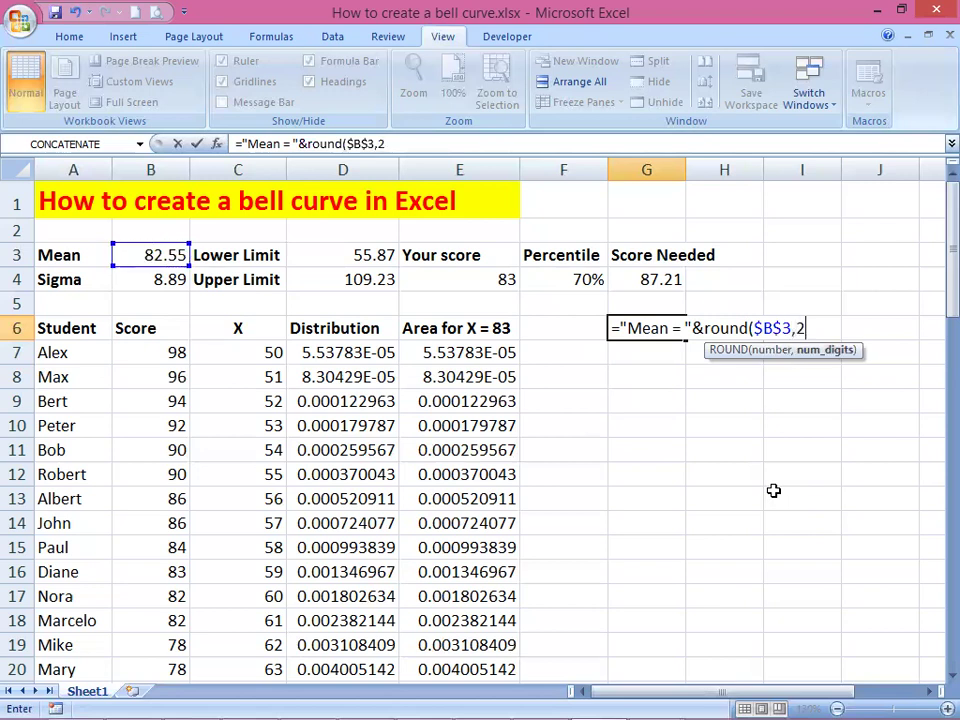
text())
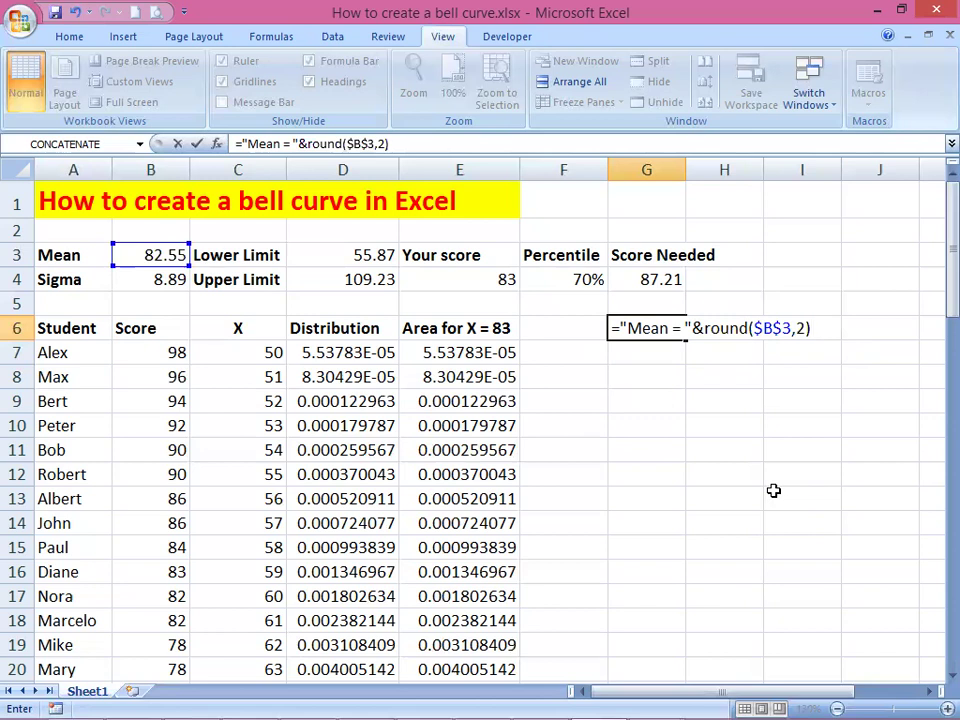
text(&")
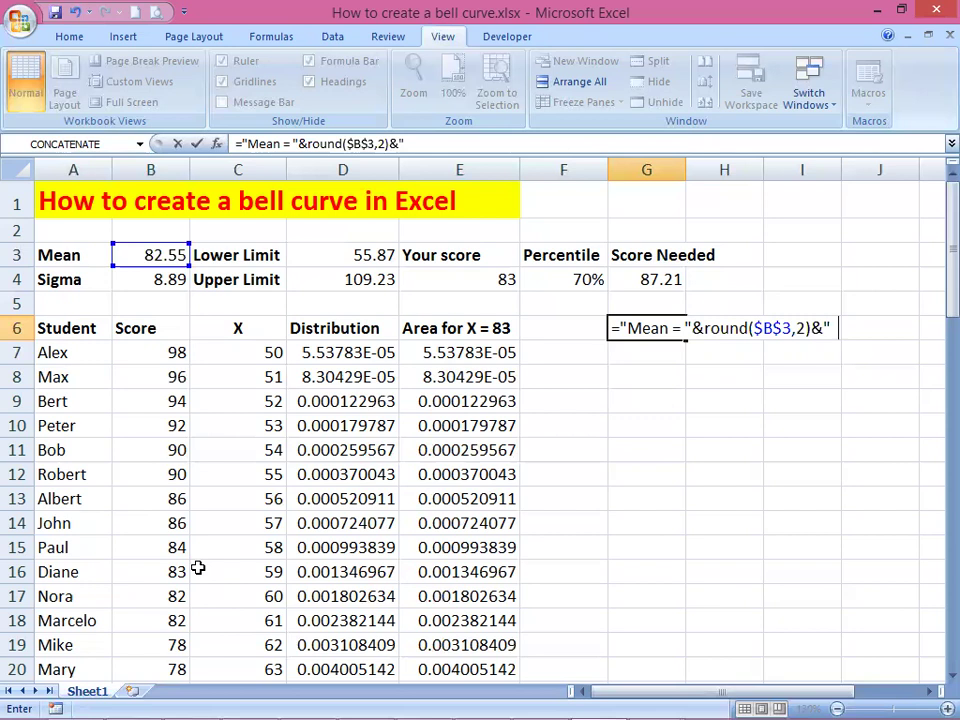
Step: Append " Sigma = "&ROUND($B$4,2) to G6's formula so it shows Mean = 82.55 Sigma = 8.89
text(Sigma)
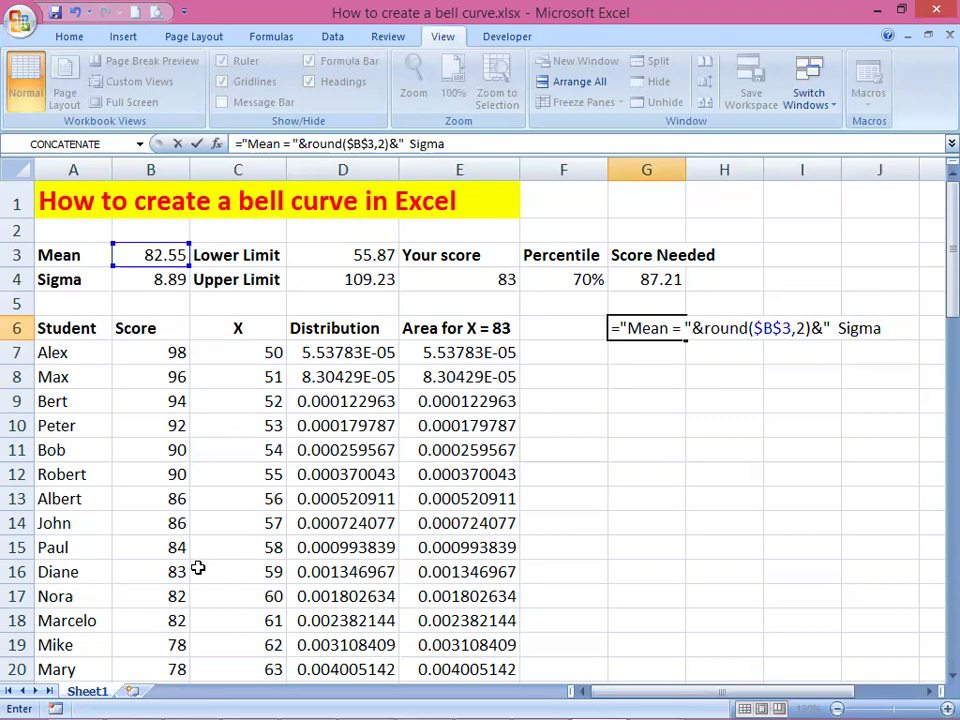
text(= "&r)
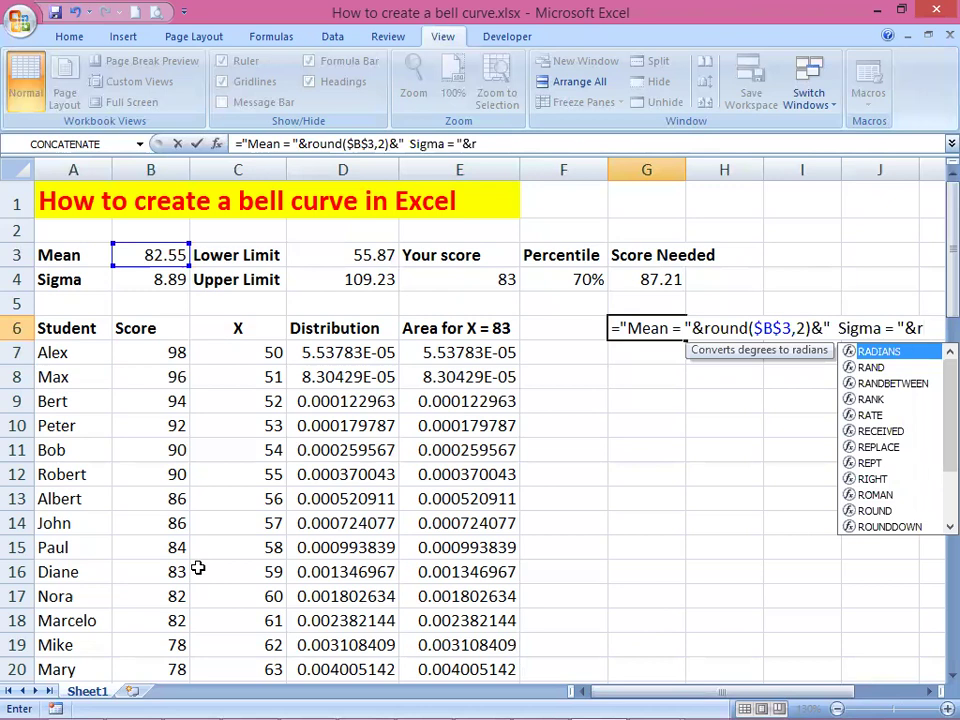
text(o)
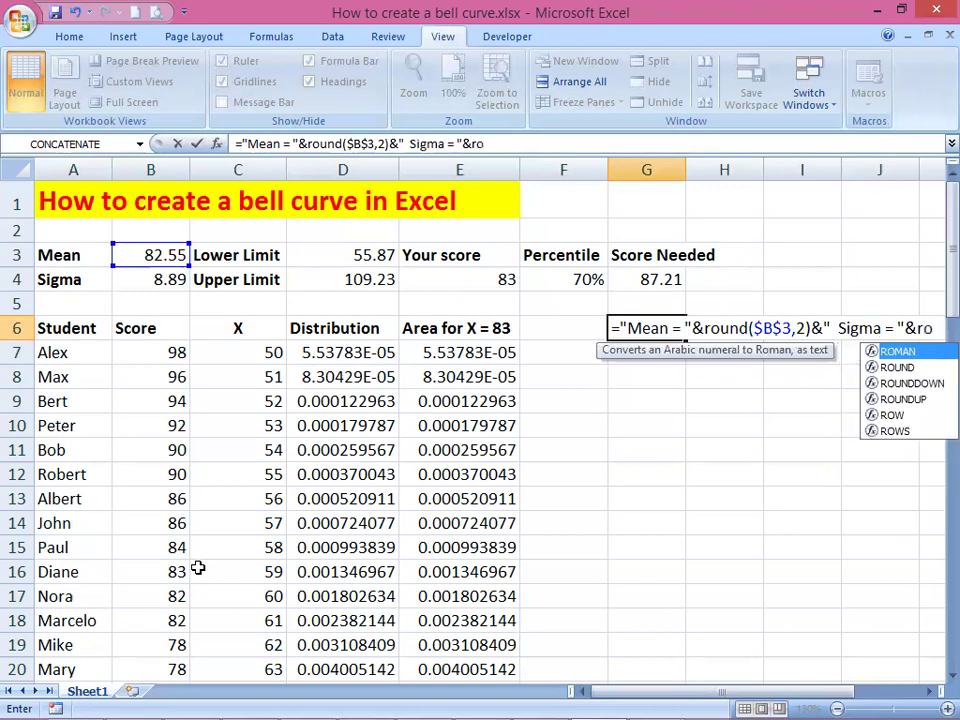
text(und)
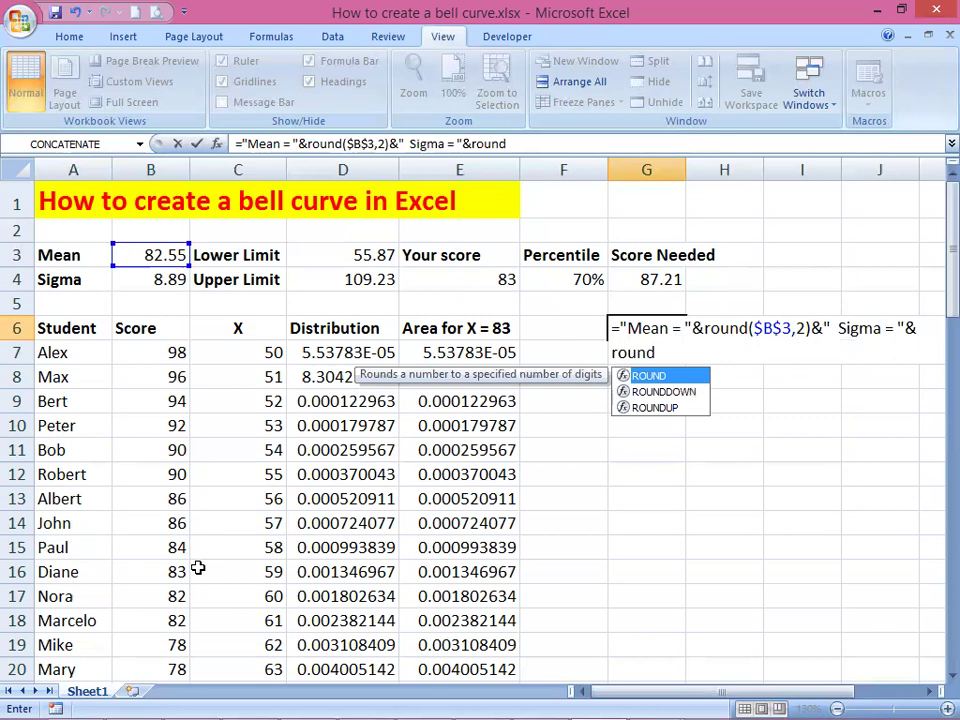
text(()
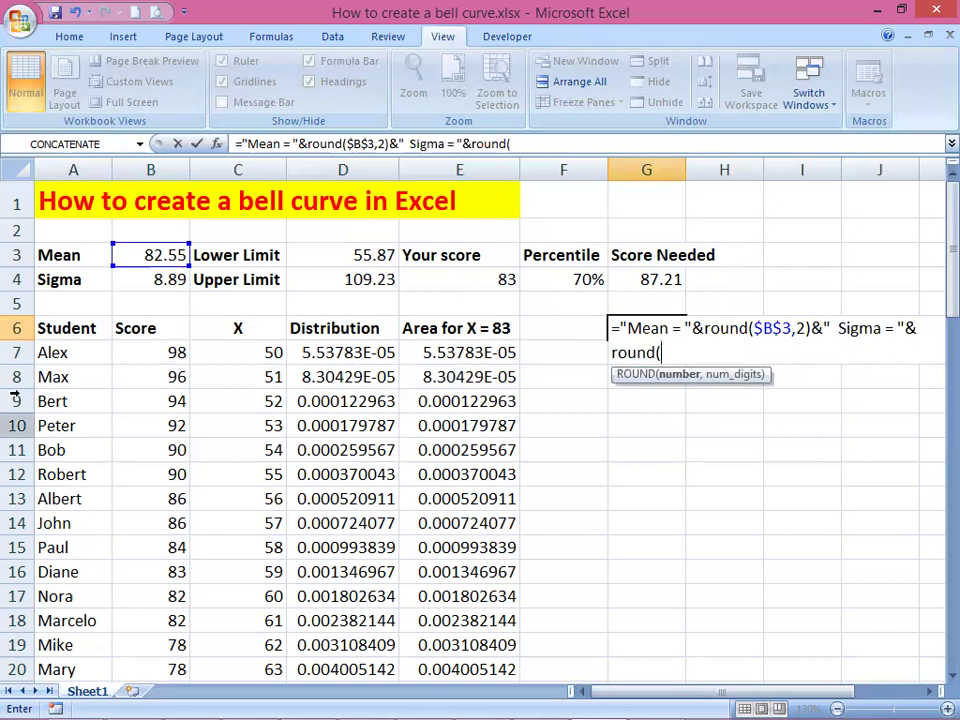
click(160, 278)
key(F4)
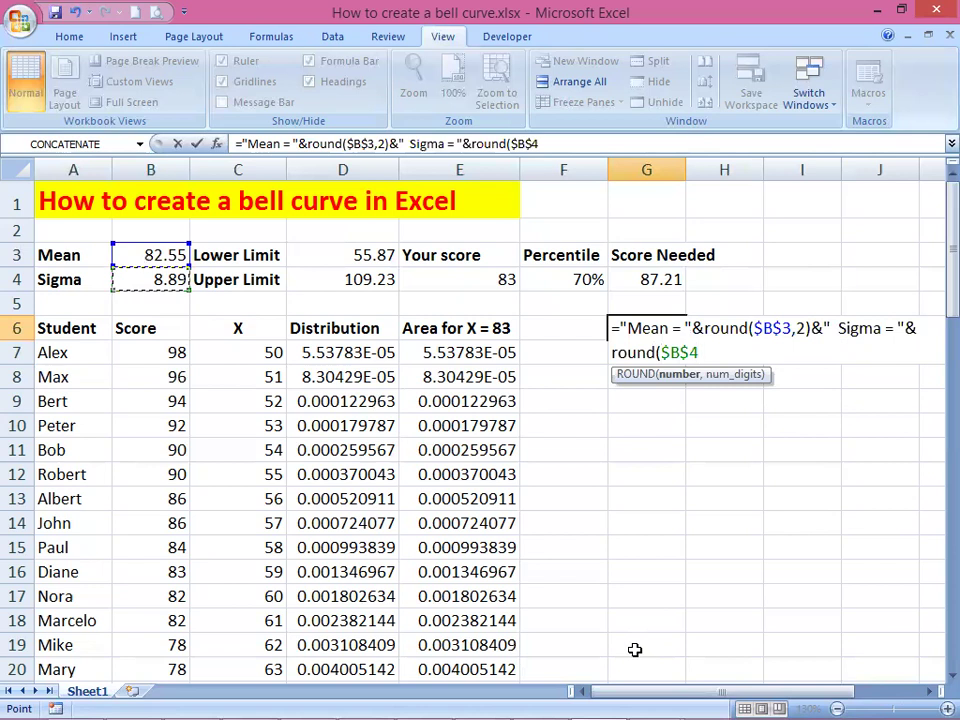
text(,2))
key(Return)
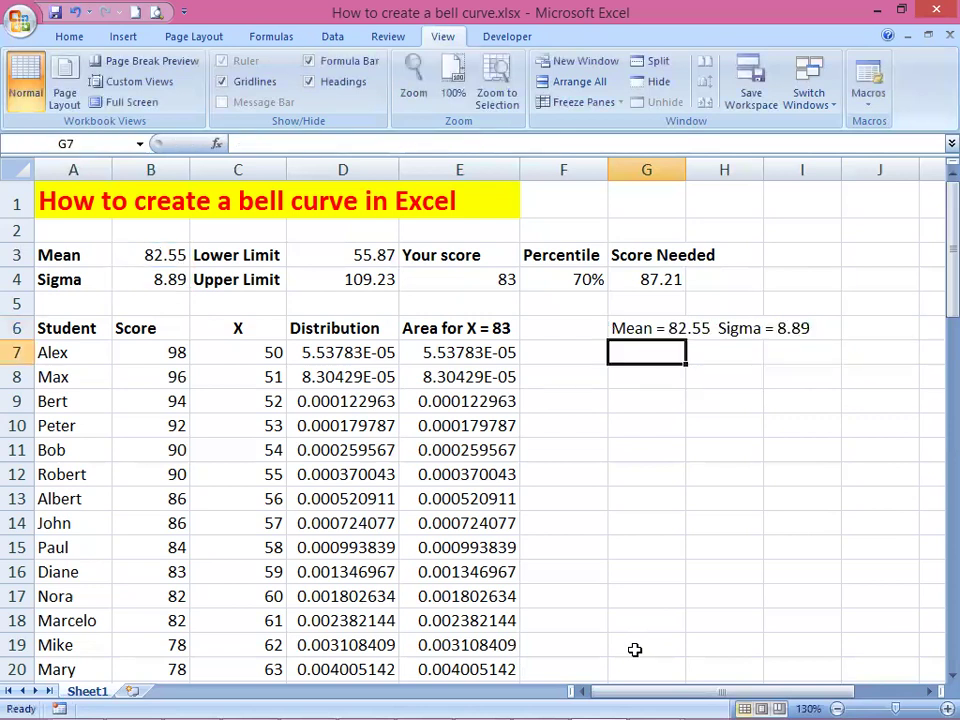
Step: Select X values C7:C71 and add the Distribution and Area columns D6:E71
click(568, 357)
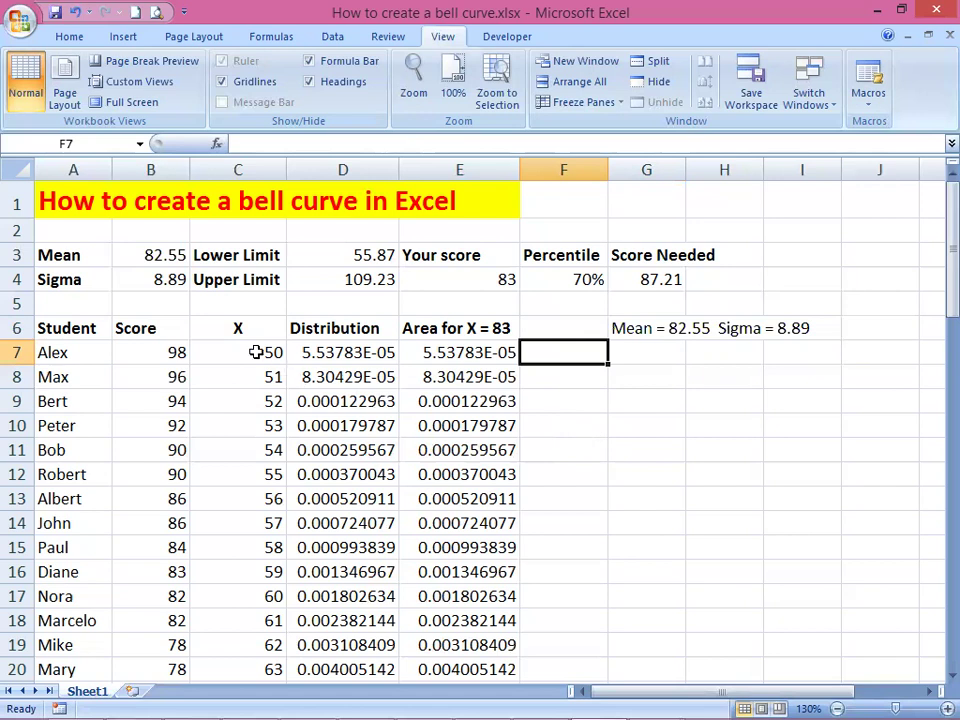
drag(248, 352, 276, 636)
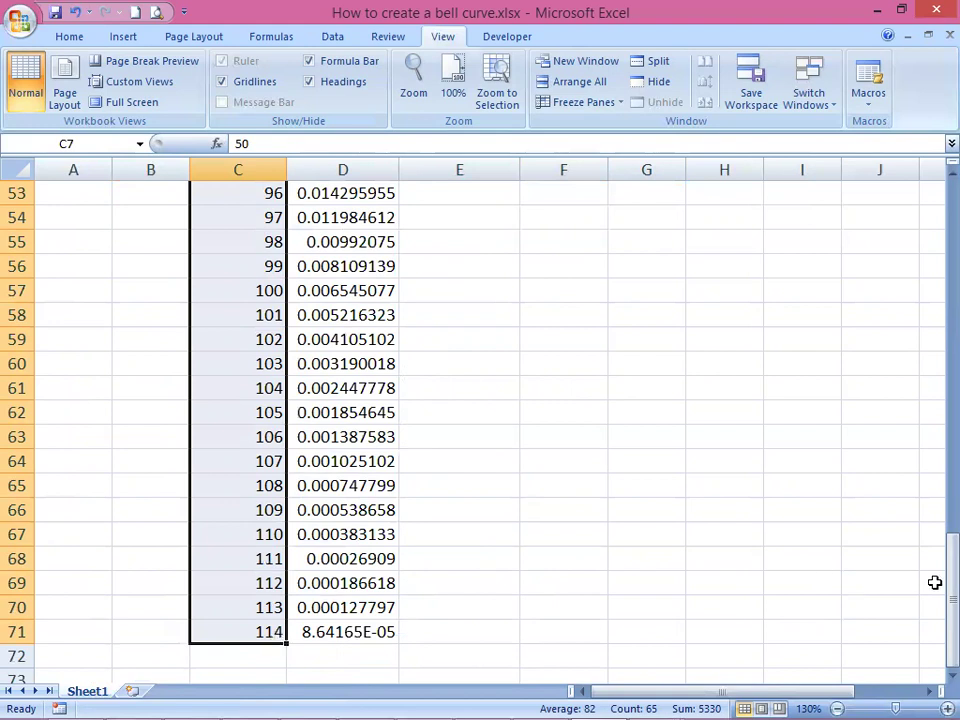
drag(952, 590, 939, 210)
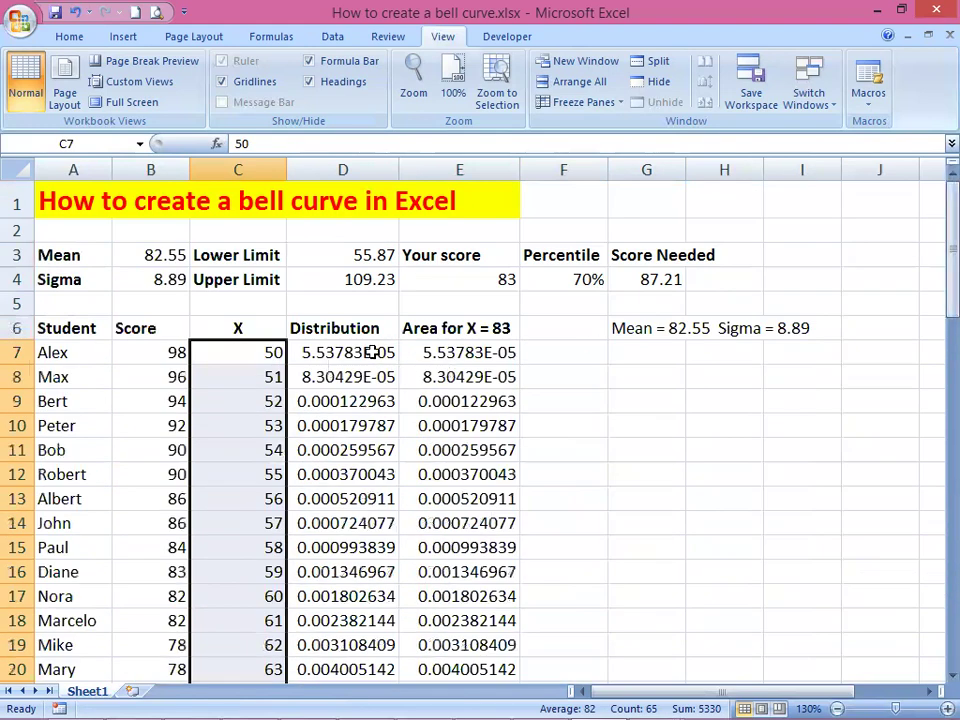
drag(336, 326, 470, 362)
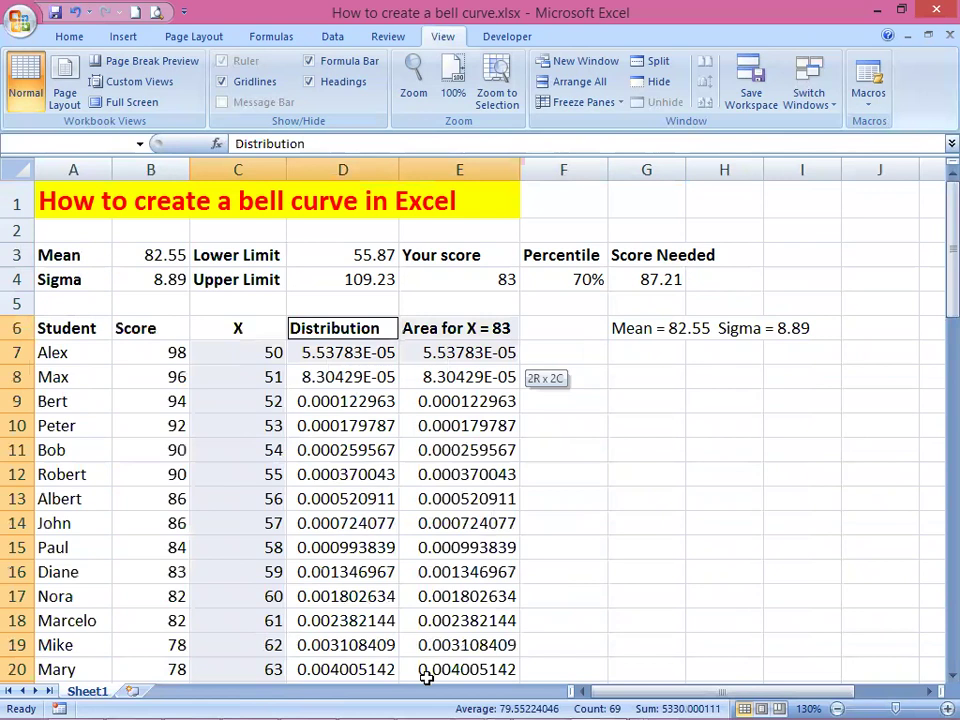
drag(418, 635, 454, 632)
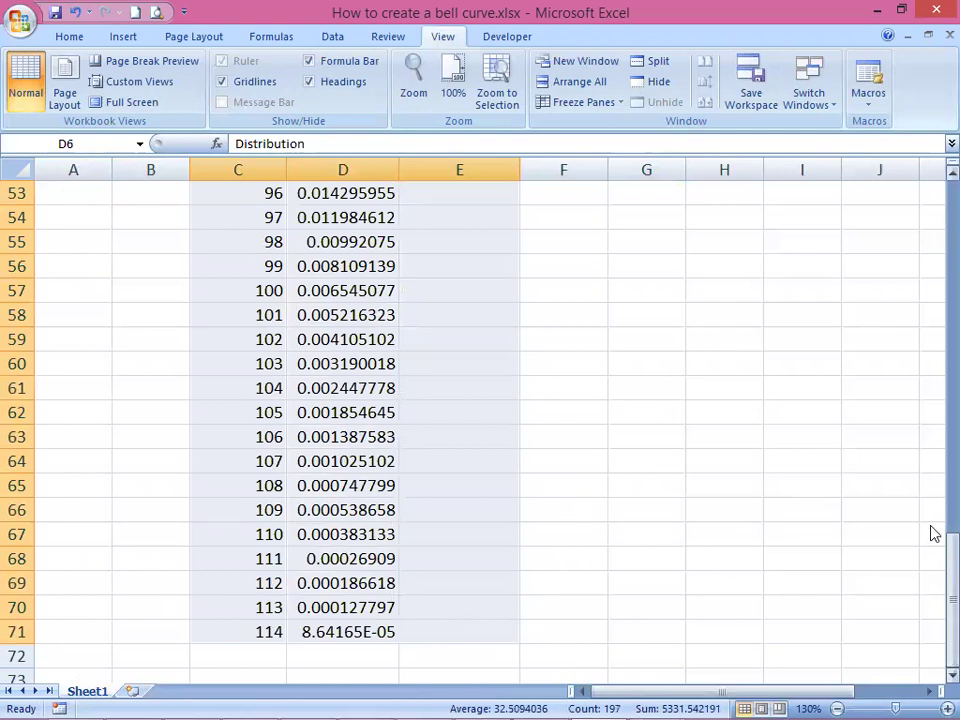
drag(934, 561, 934, 212)
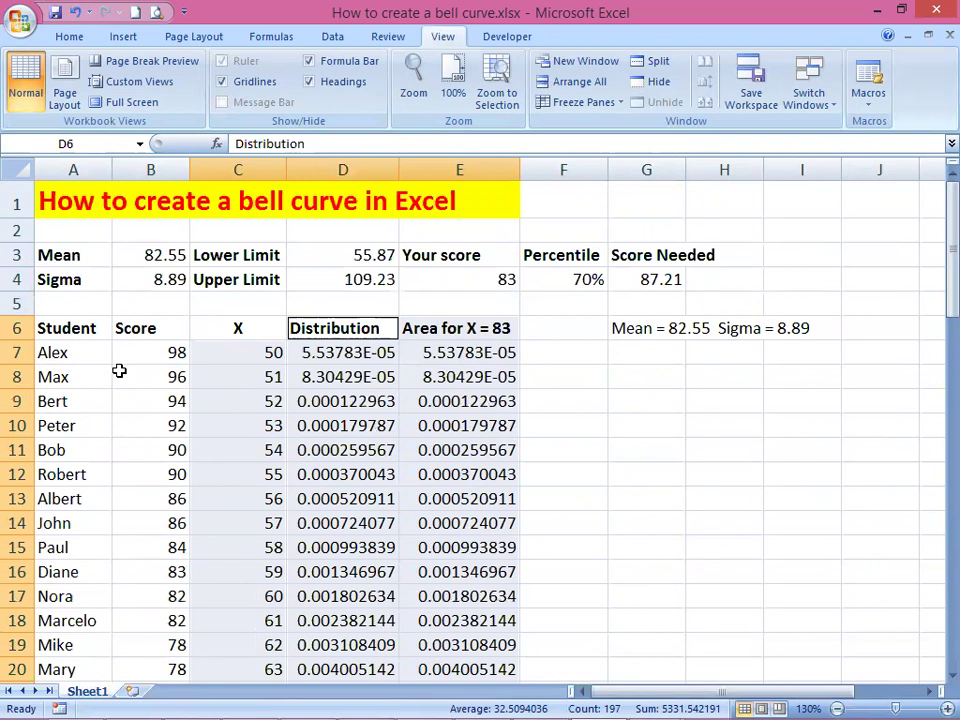
Step: Insert a 2-D Area chart of the selection and delete its straight-line Series1
click(121, 37)
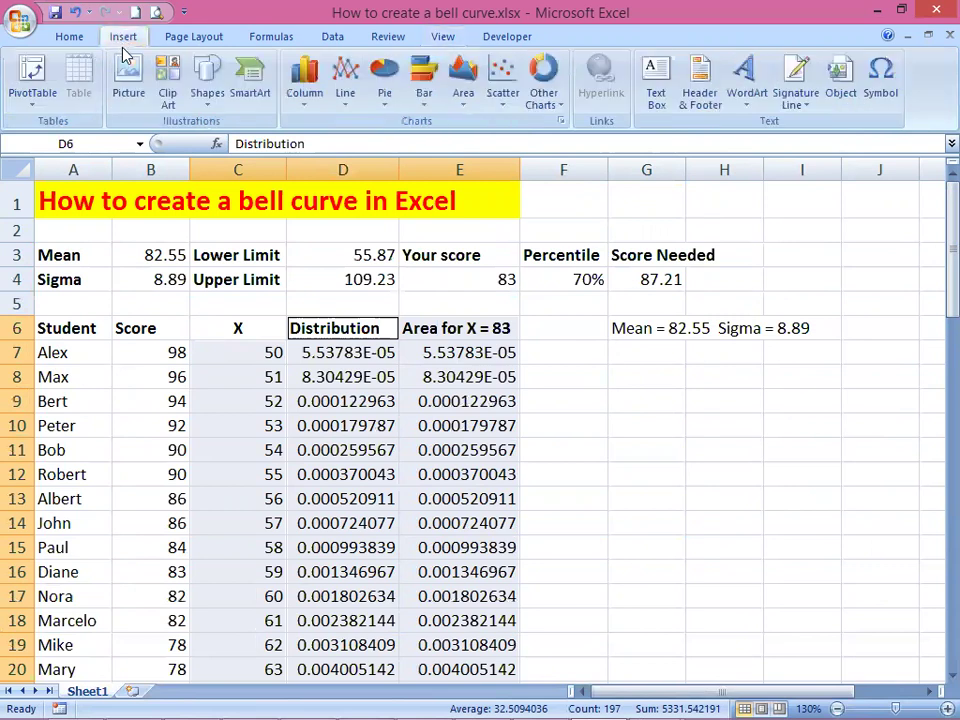
click(467, 96)
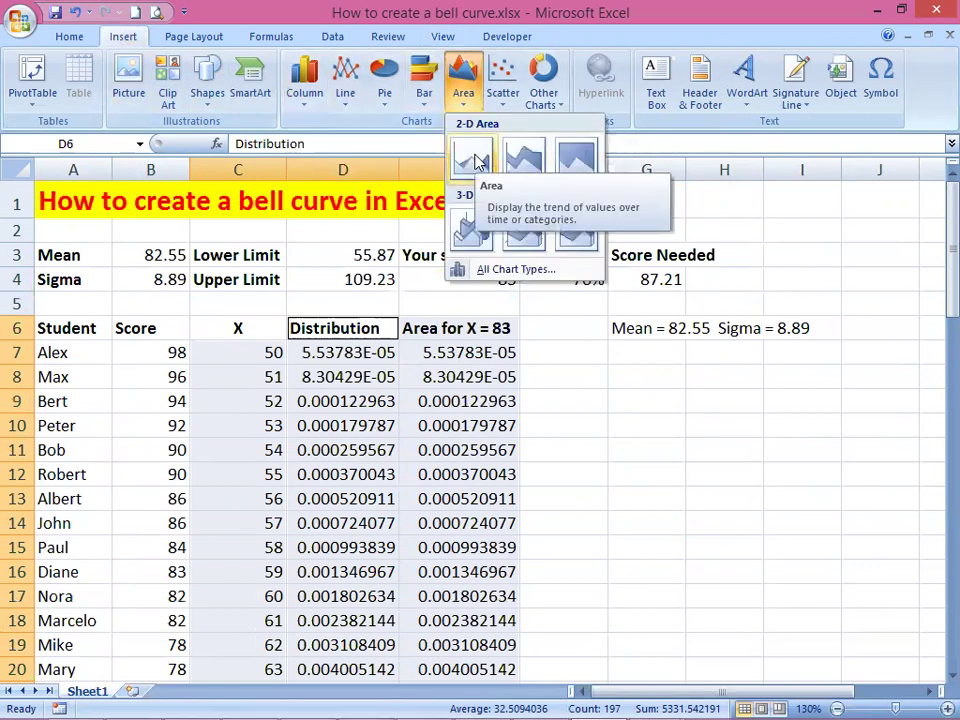
click(472, 158)
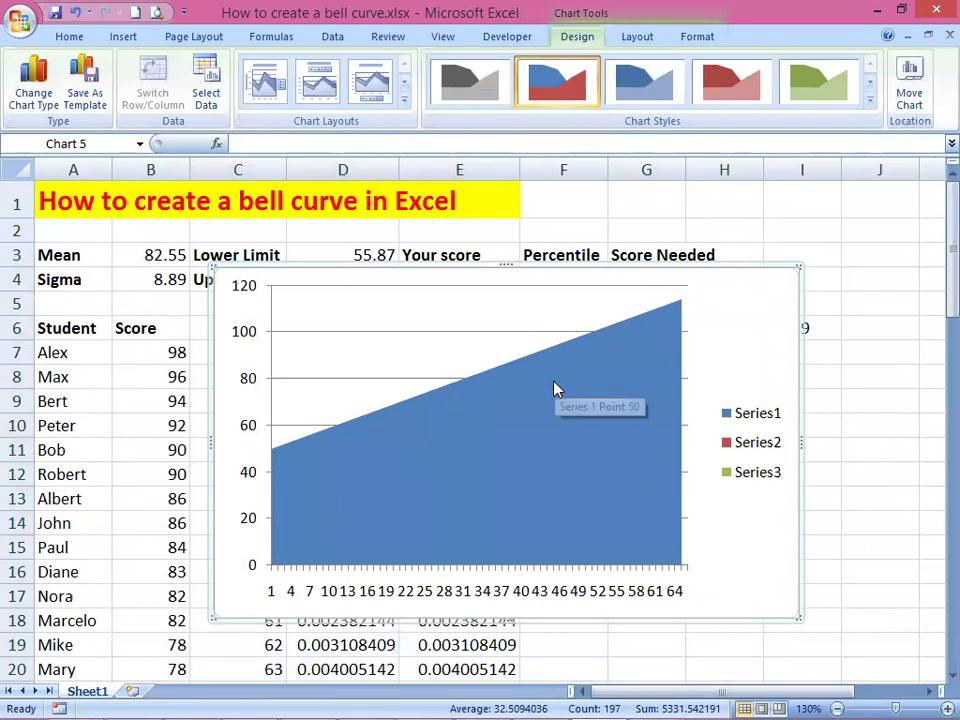
click(517, 428)
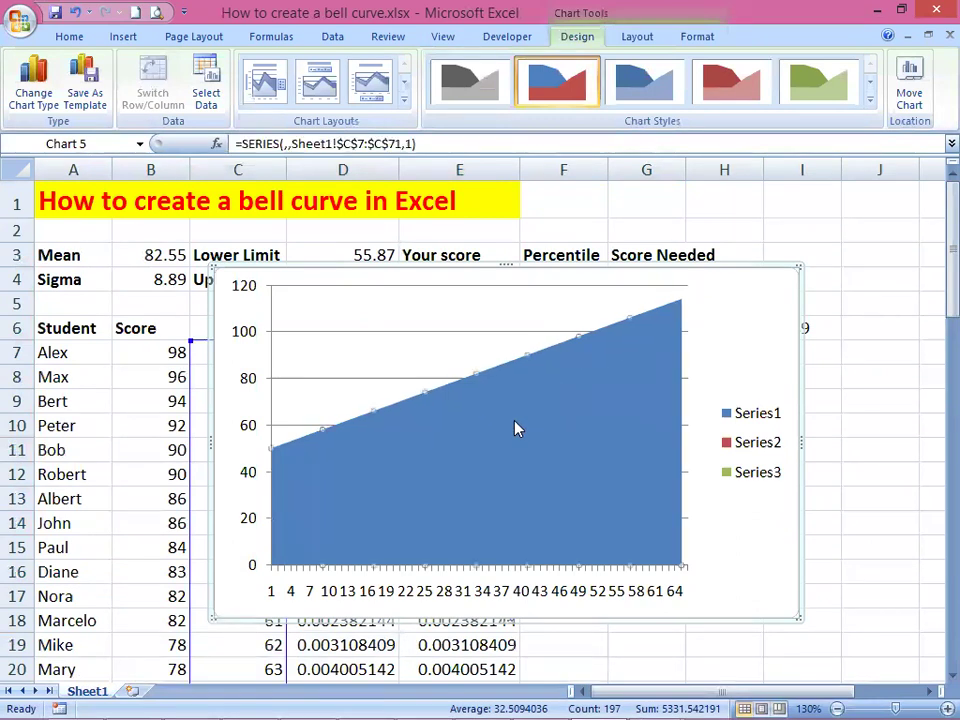
key(Delete)
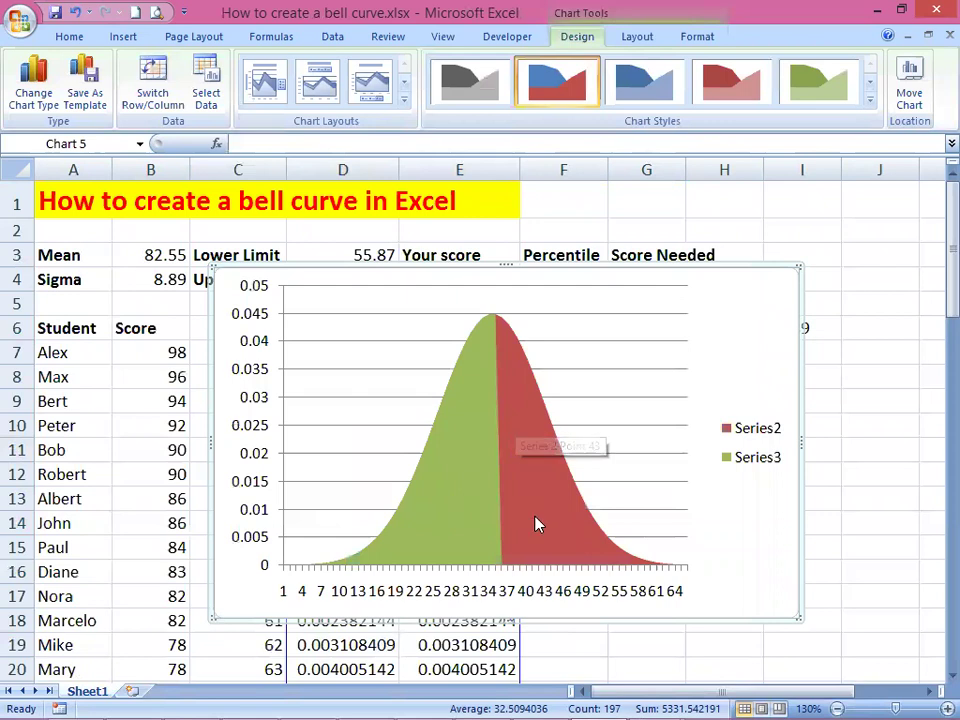
Step: Remove the legend, vertical axis, horizontal axis and gridlines from the chart
click(742, 441)
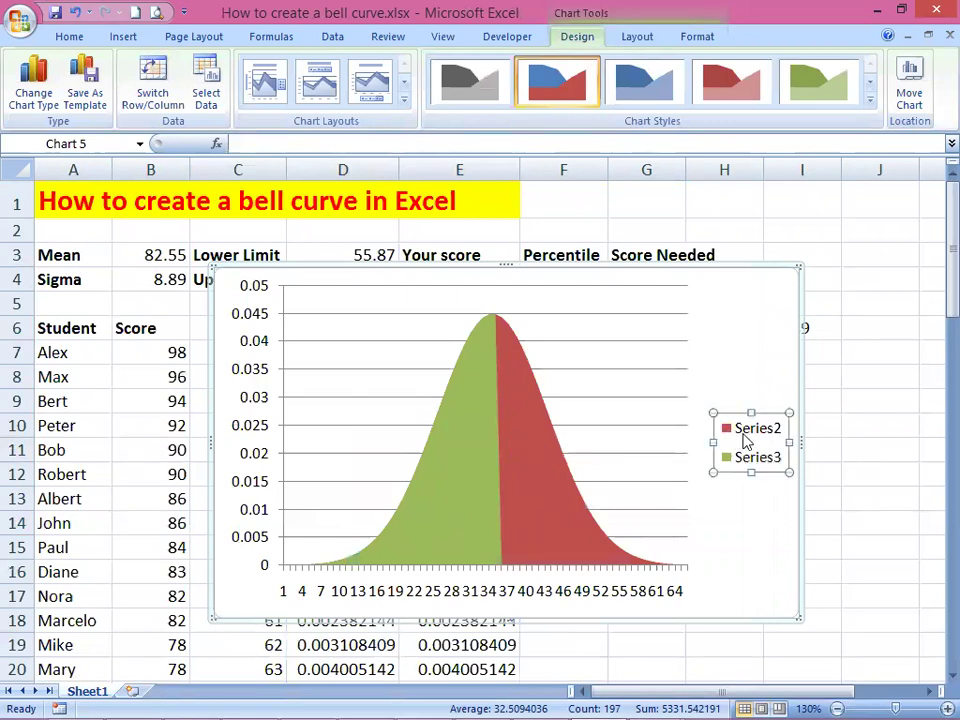
key(Delete)
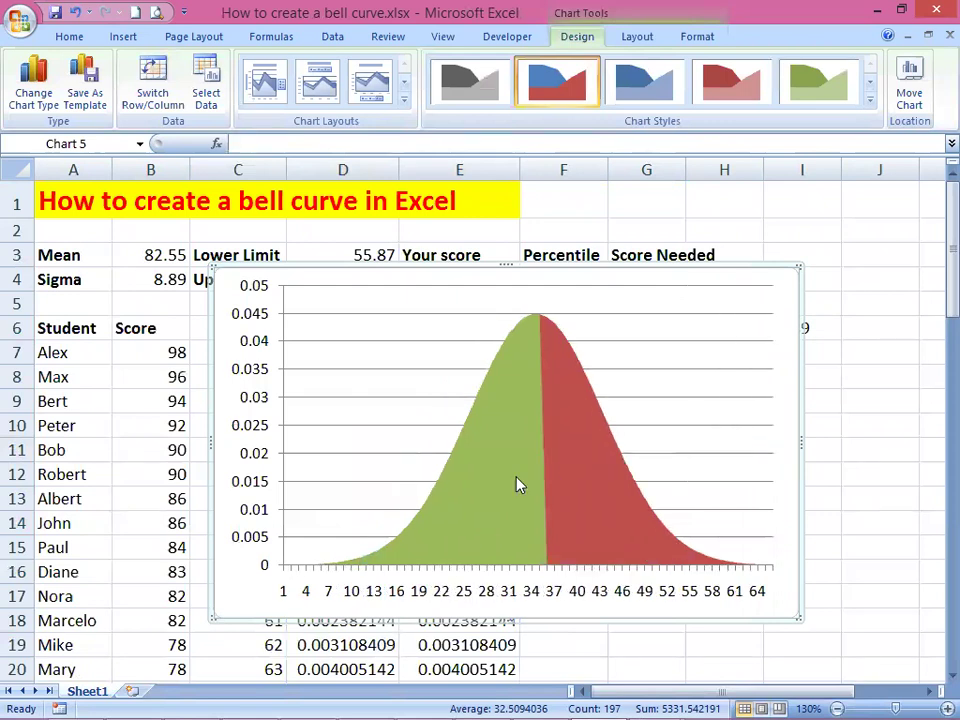
click(245, 458)
key(Delete)
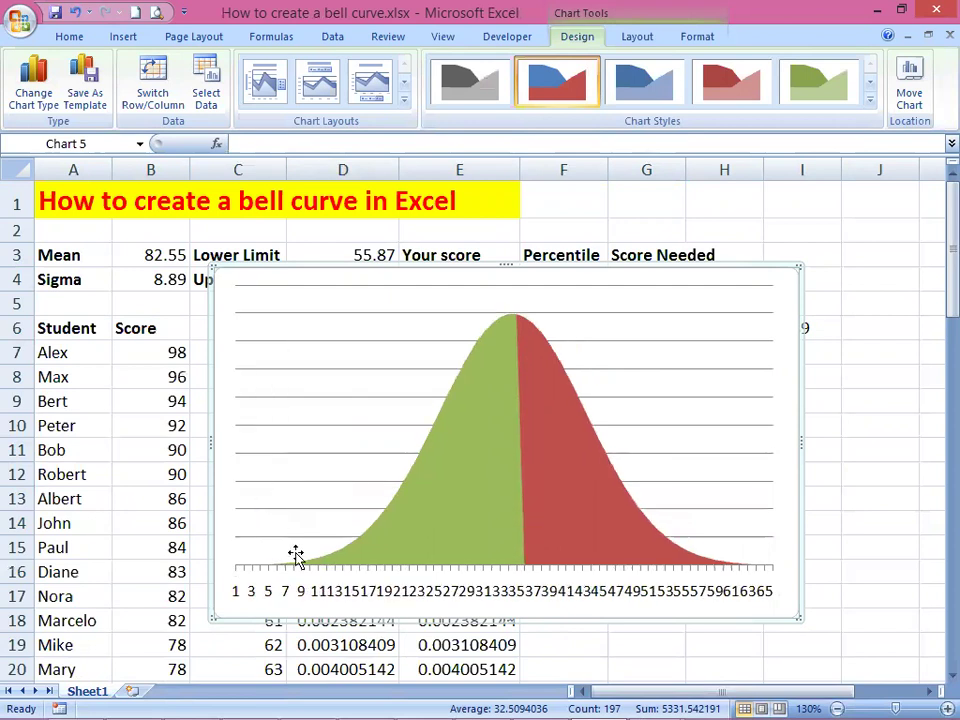
click(403, 592)
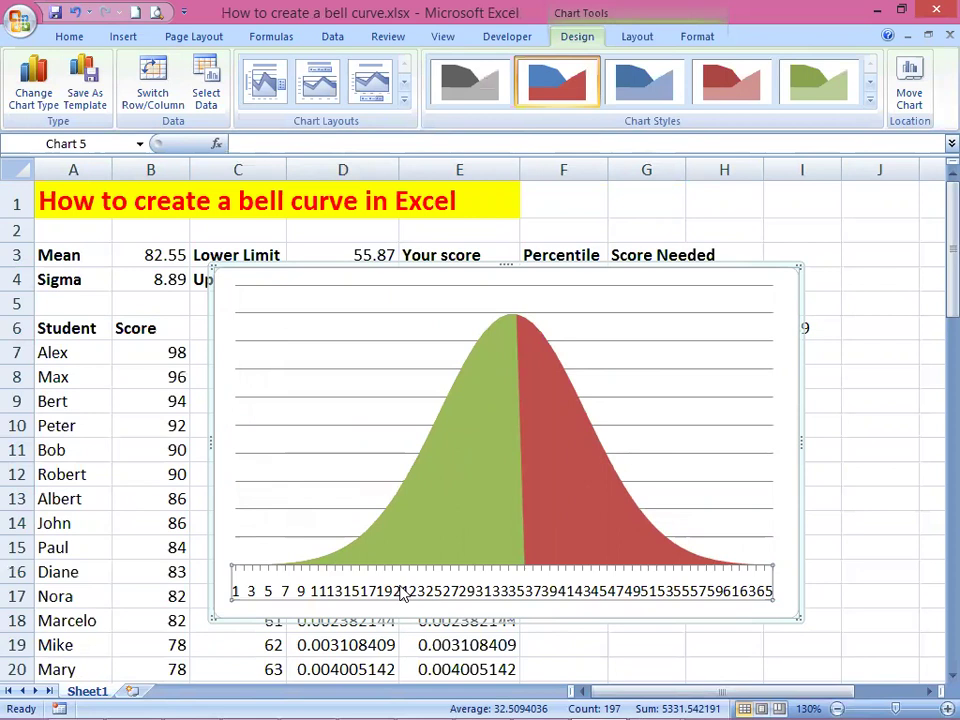
key(Delete)
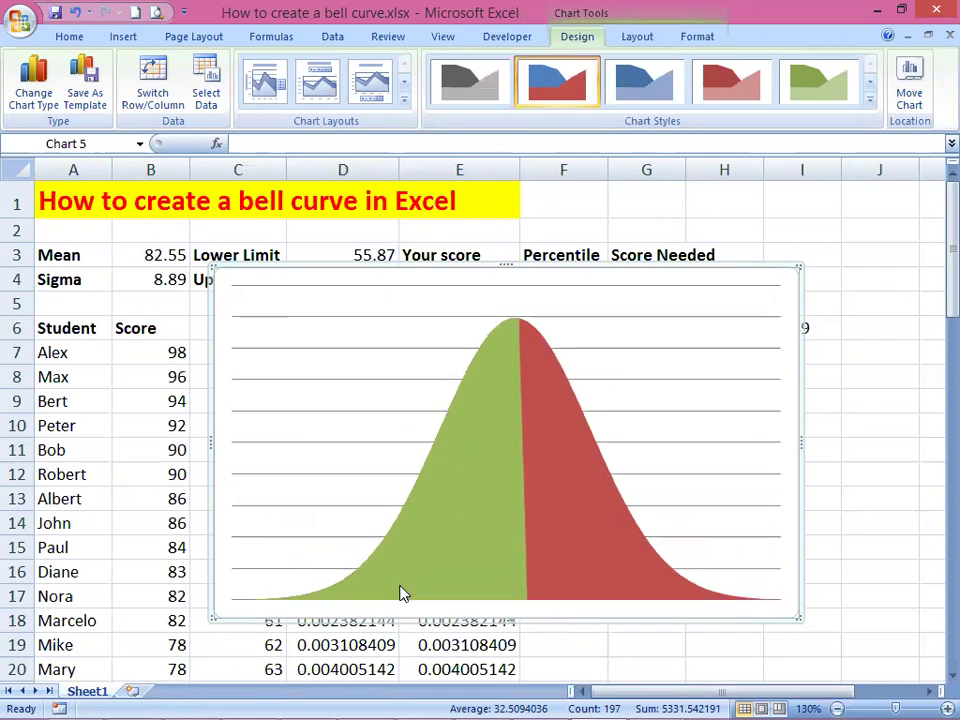
click(318, 343)
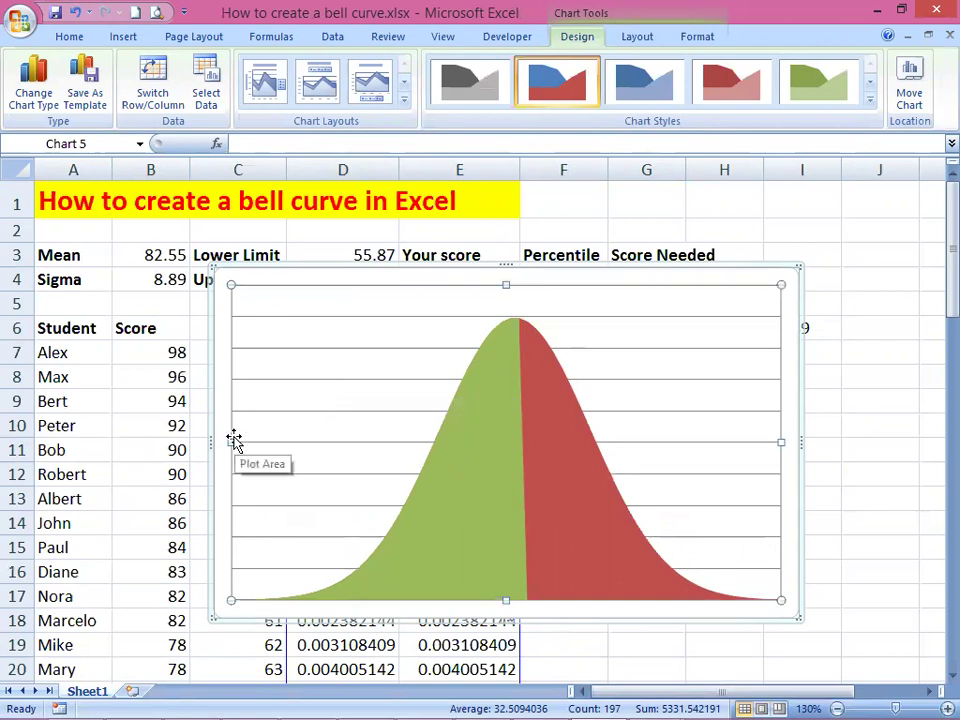
click(266, 410)
key(Delete)
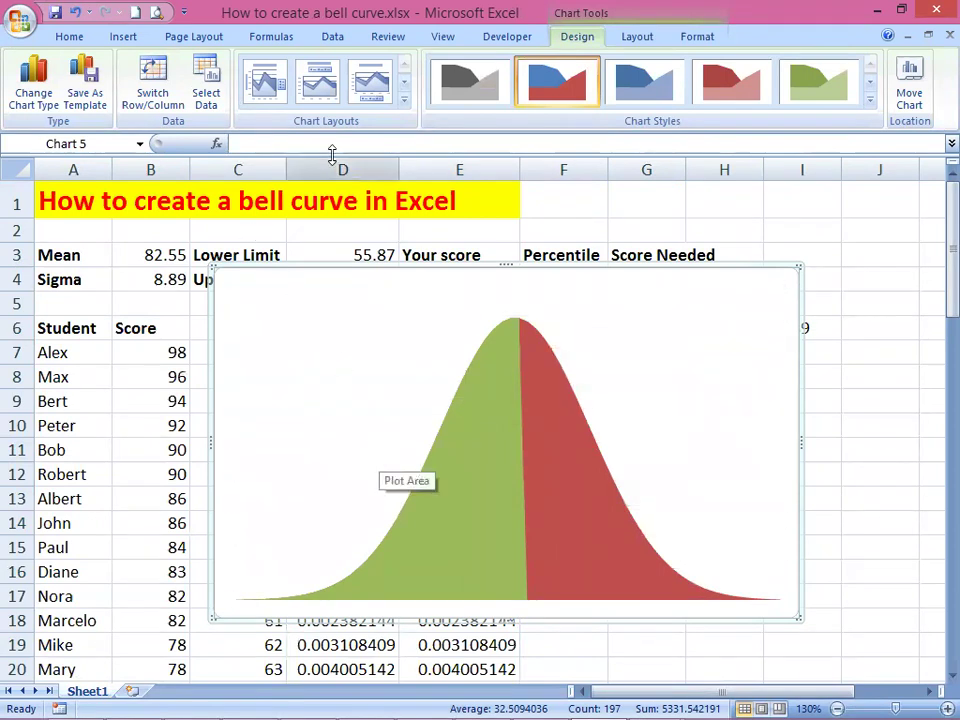
Step: Move the bell curve chart down and left, then add a Centered Overlay chart title
drag(390, 268, 260, 343)
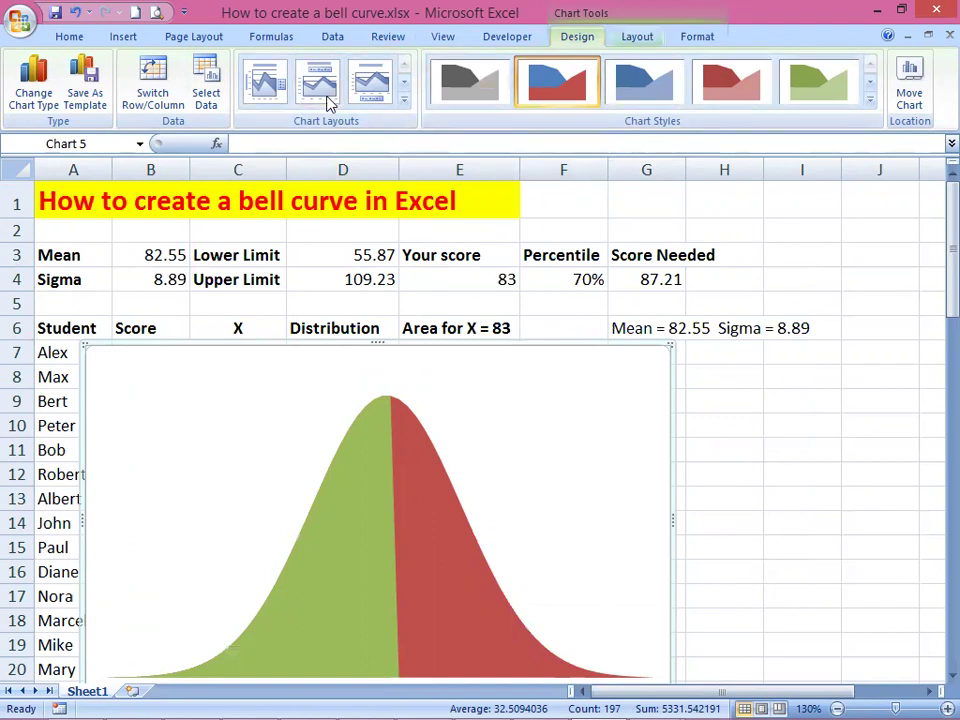
scroll(330, 100, down, 1)
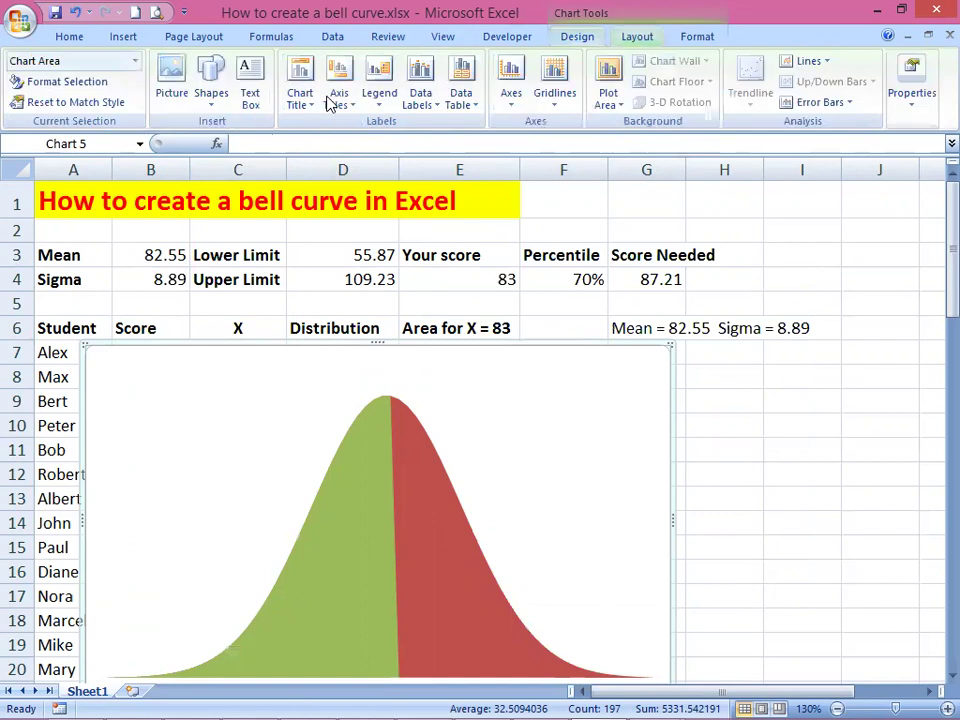
click(300, 95)
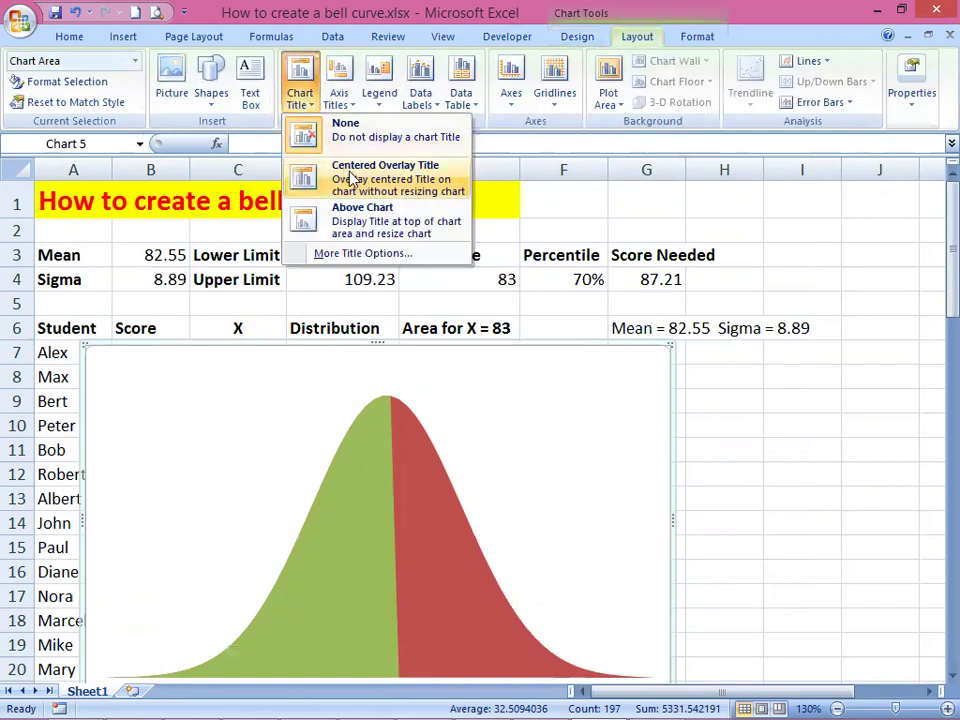
click(372, 188)
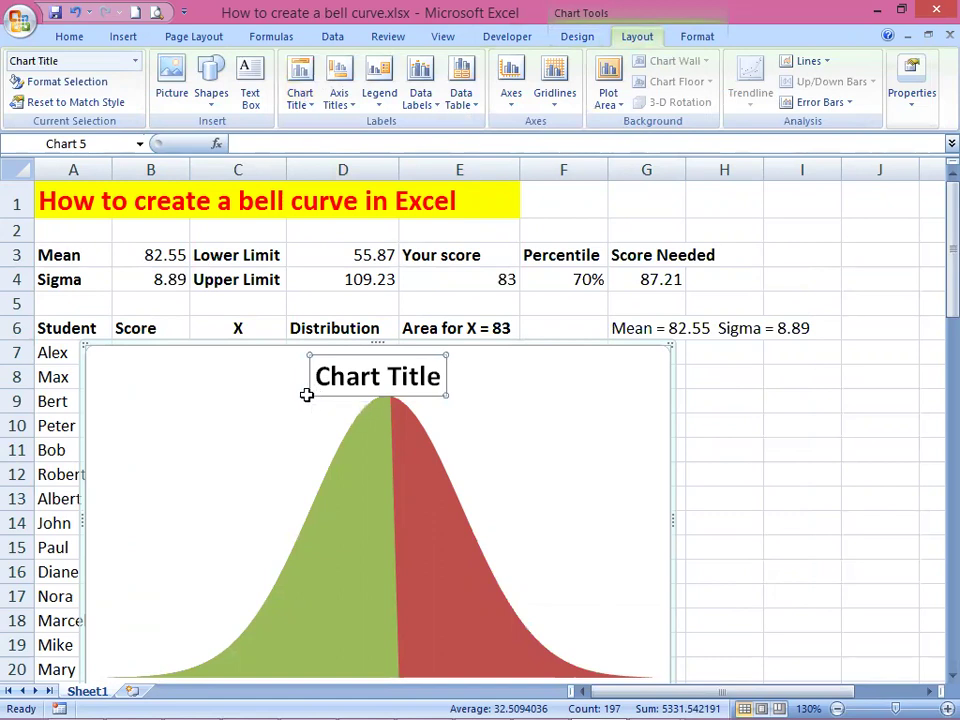
Step: Shrink the placeholder chart title from 18 to 14 point and select its text
click(71, 38)
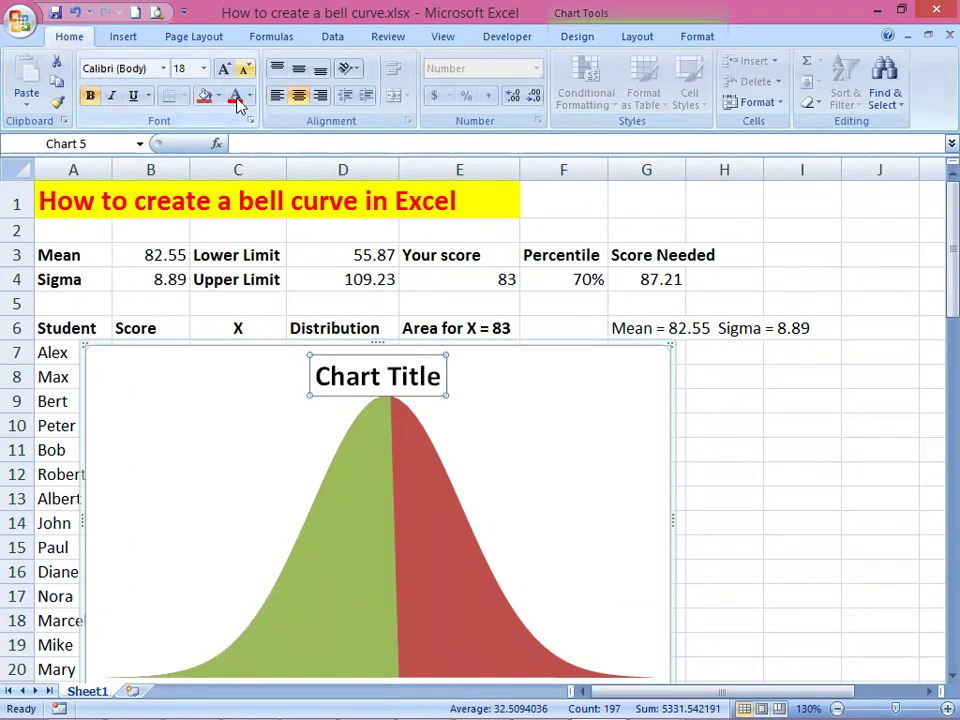
key(ctrl+shift+comma)
key(ctrl+shift+comma)
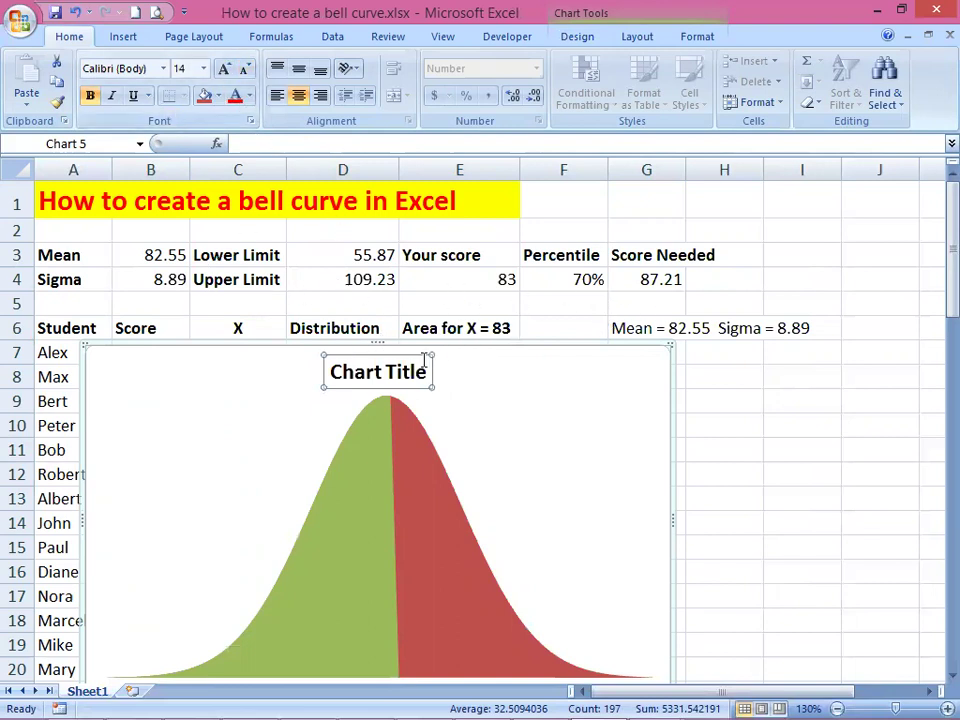
drag(333, 371, 437, 377)
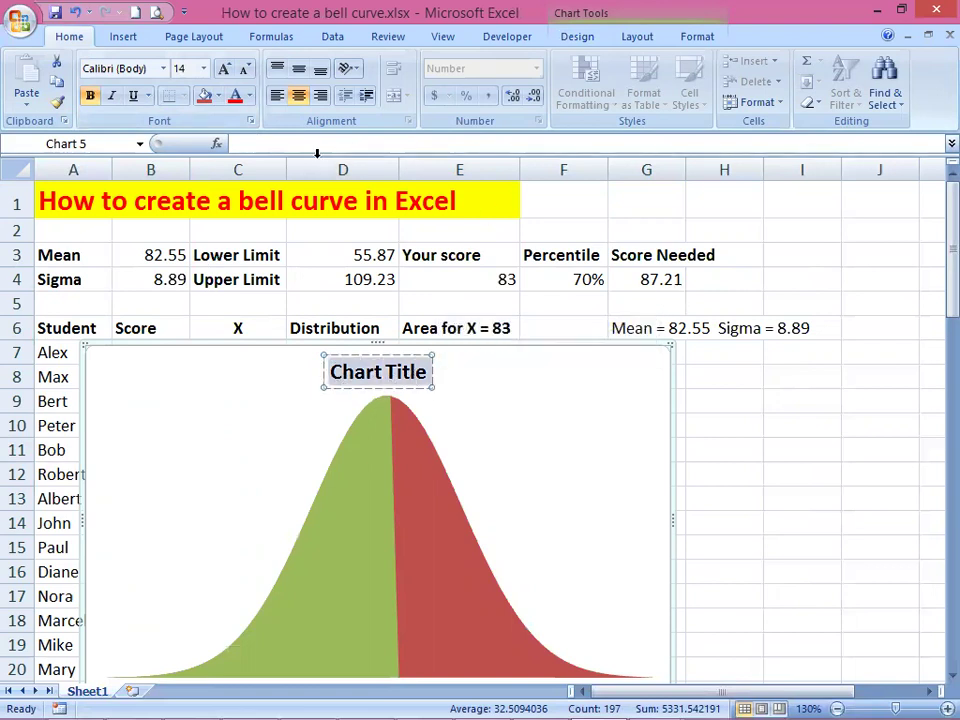
Step: Link the chart title to cell G6 so it reads 'Mean = 82.55 Sigma = 8.89'
click(249, 144)
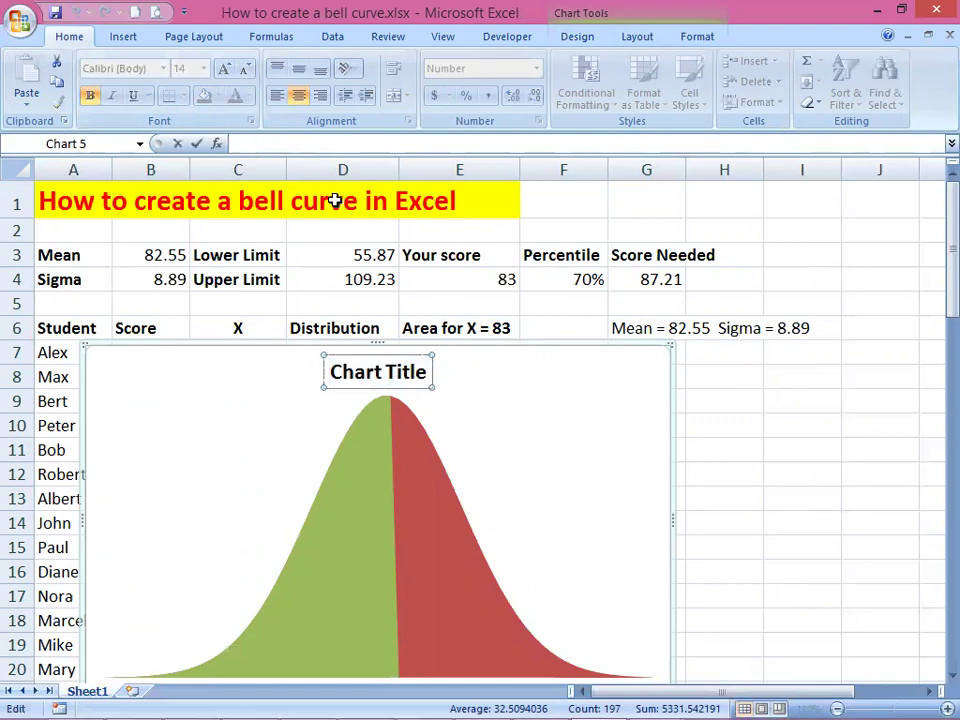
text(=)
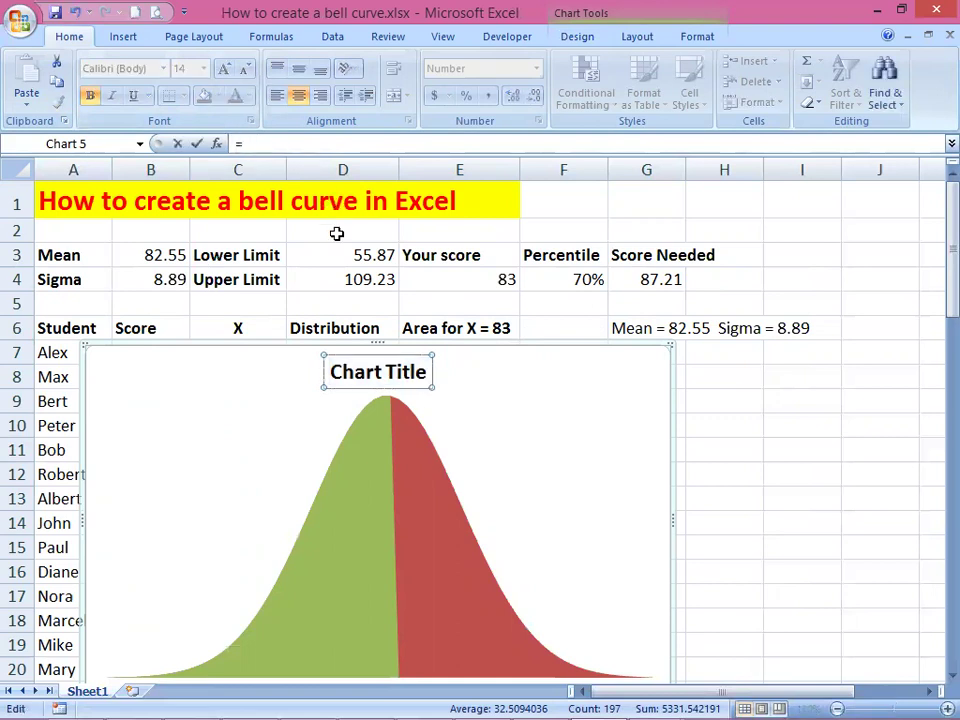
click(637, 326)
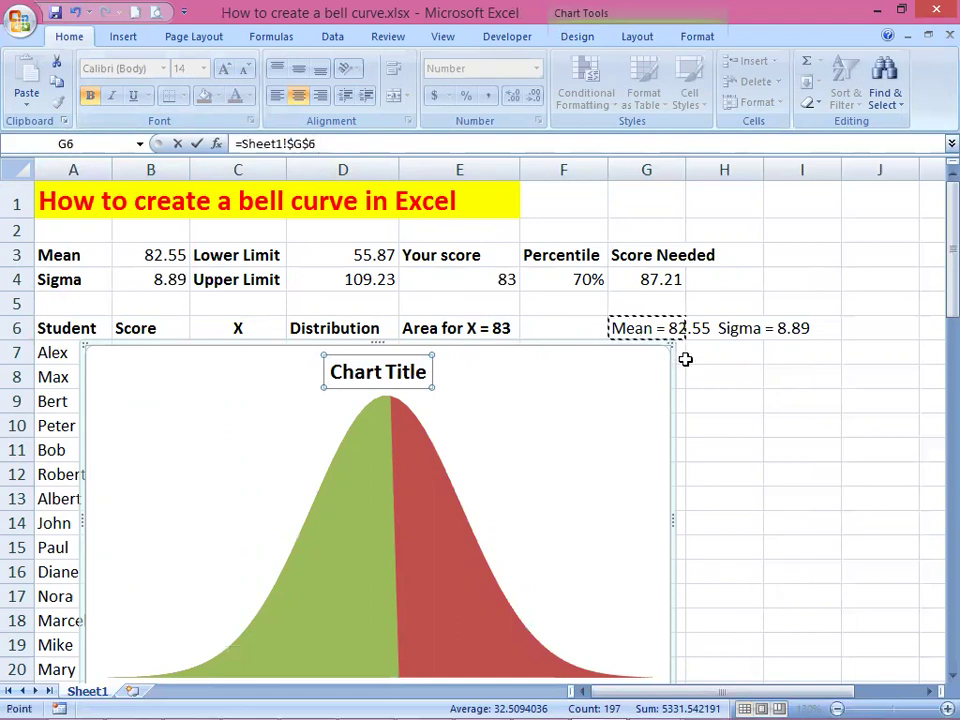
key(Return)
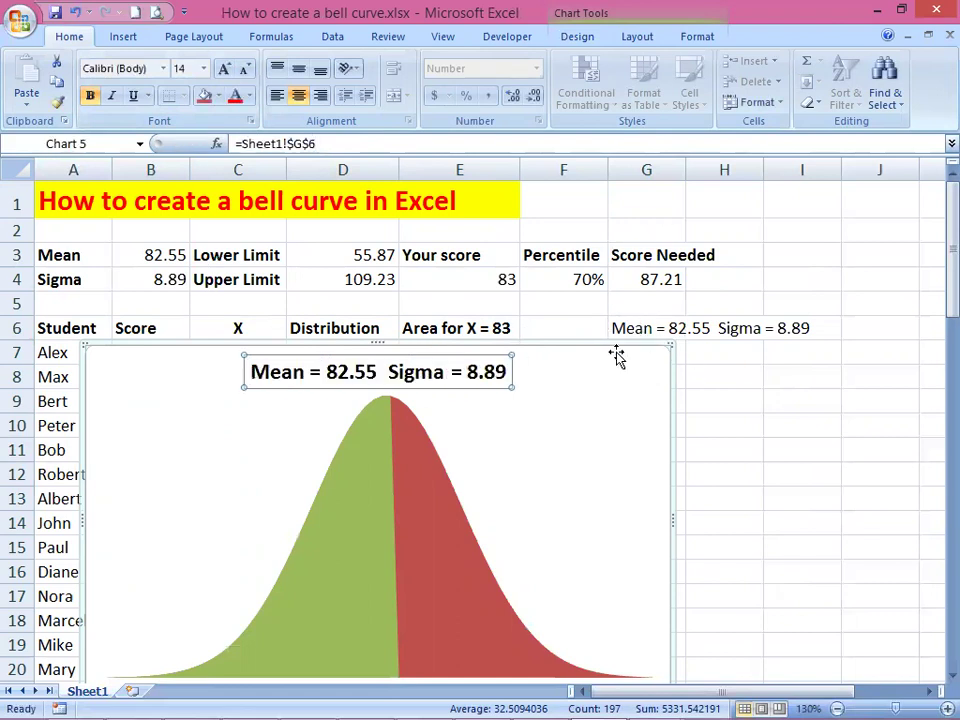
Step: Reposition the chart to the right, beside the Score column
click(572, 340)
drag(572, 340, 823, 314)
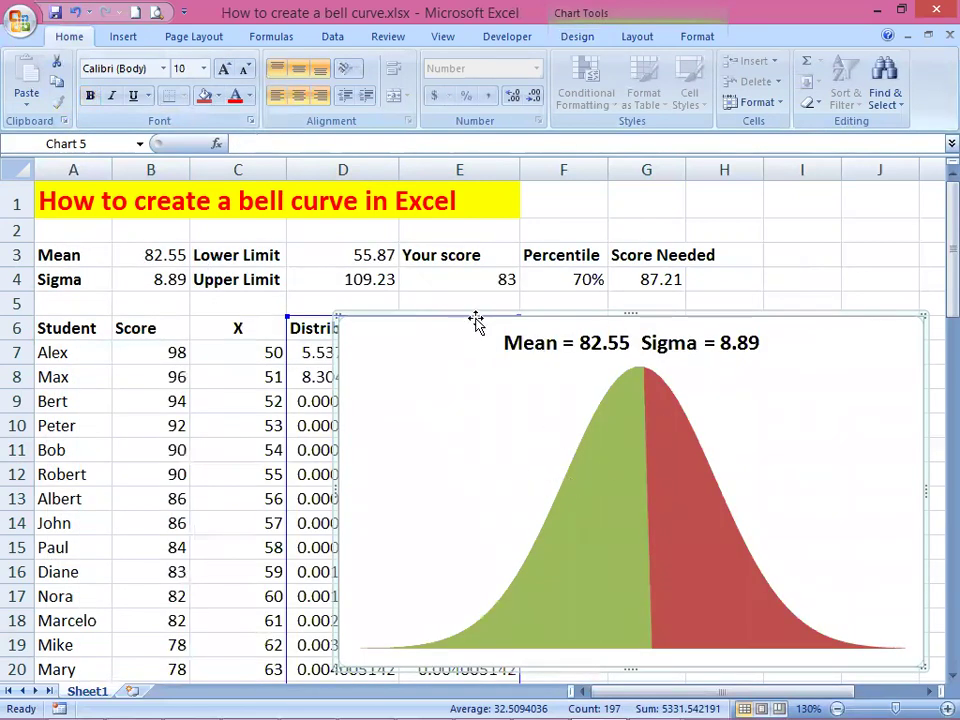
drag(474, 311, 416, 289)
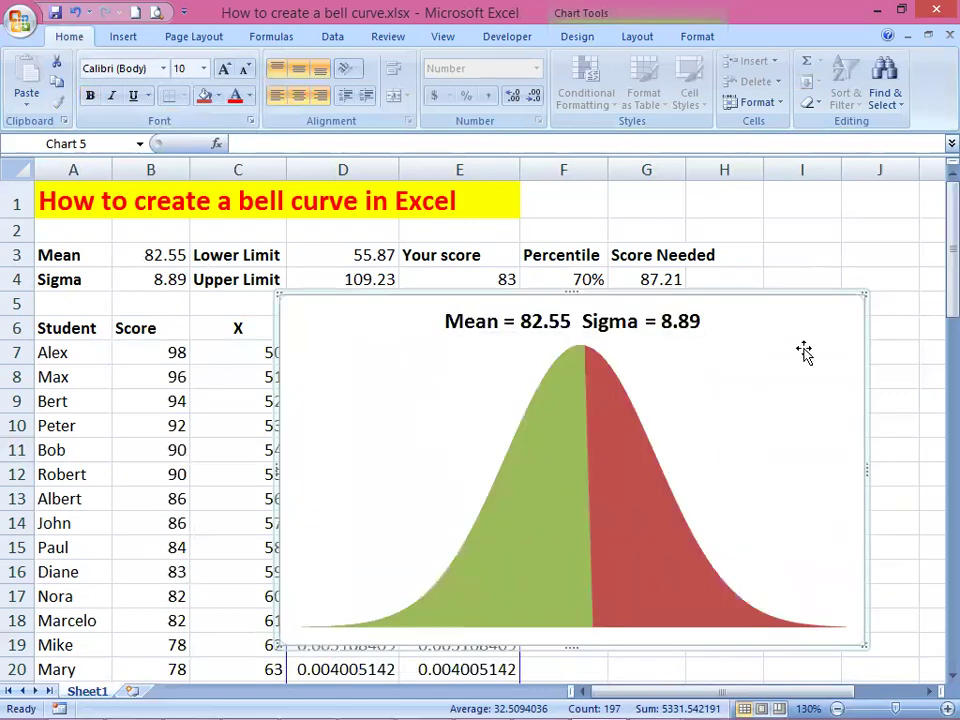